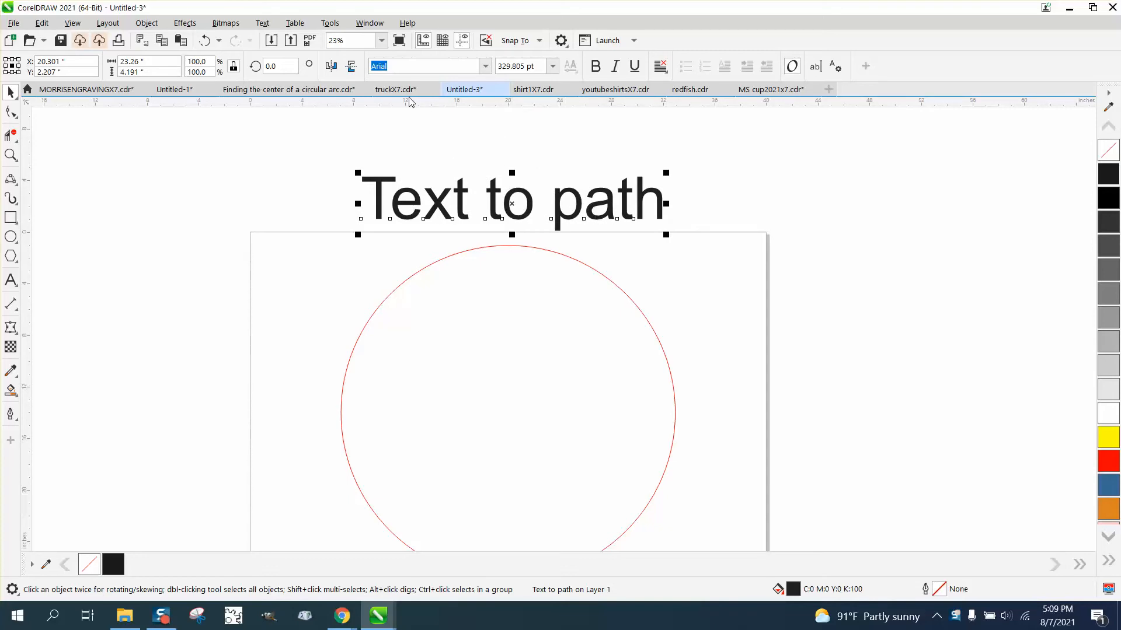
Fit the "Text to path" text along the top of the large red circle
{"action": "left_click", "coordinate": [262, 23]}
{"action": "left_click", "coordinate": [294, 207]}
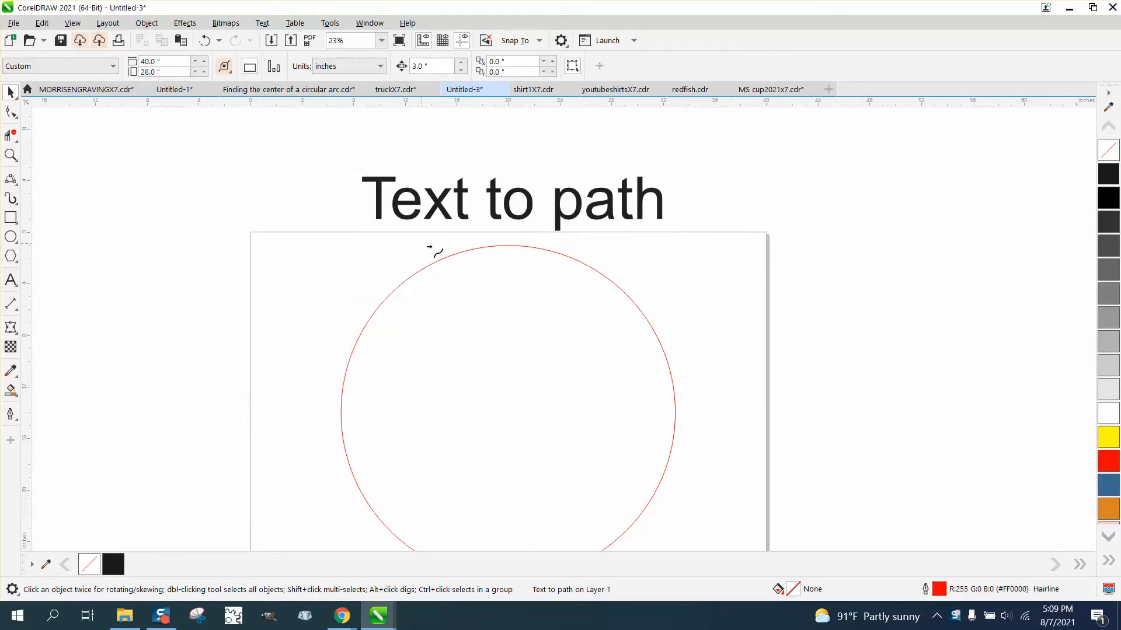
{"action": "left_click", "coordinate": [509, 250]}
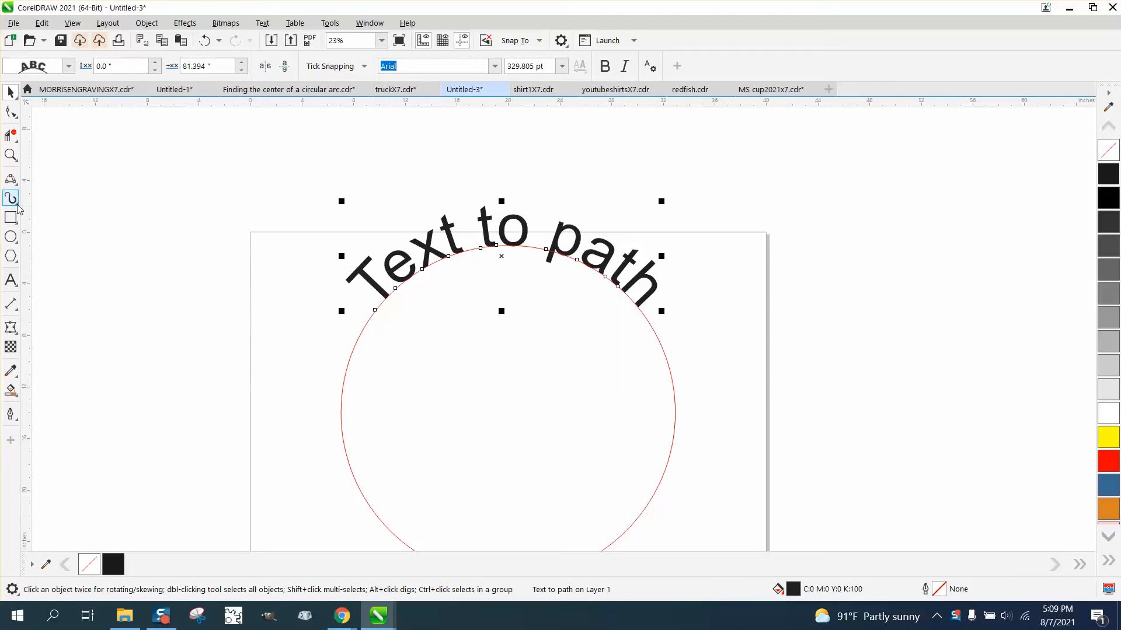
Draw an upward-bowed 3-point curve about 16.4 in wide and 3.4 in high on the pasteboard beside the page
{"action": "left_click", "coordinate": [16, 182]}
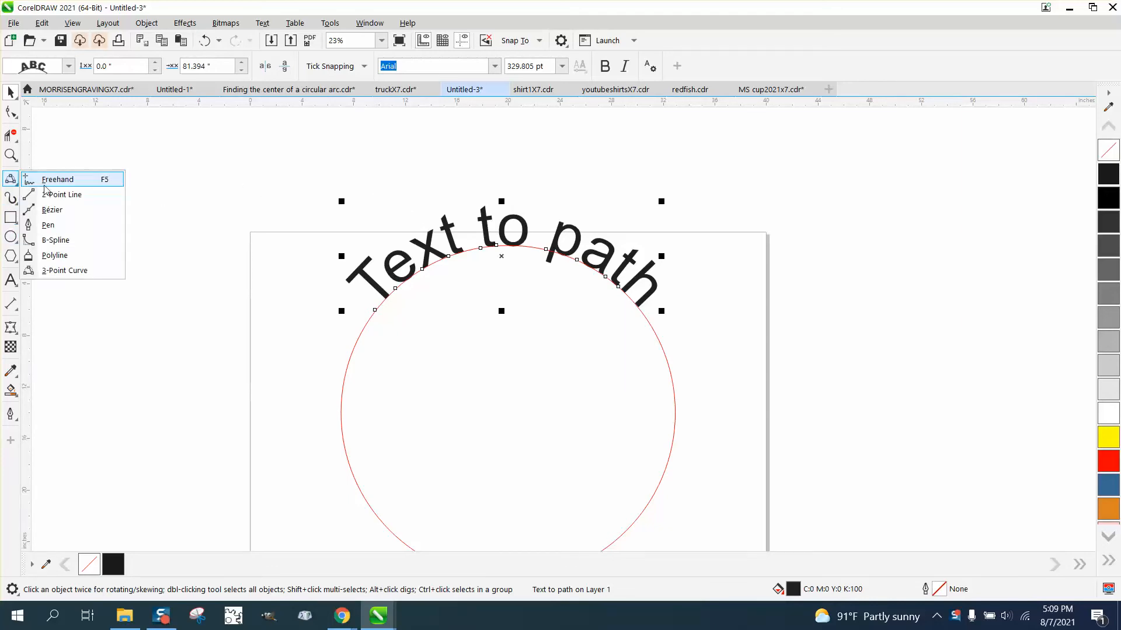
{"action": "left_click", "coordinate": [54, 255]}
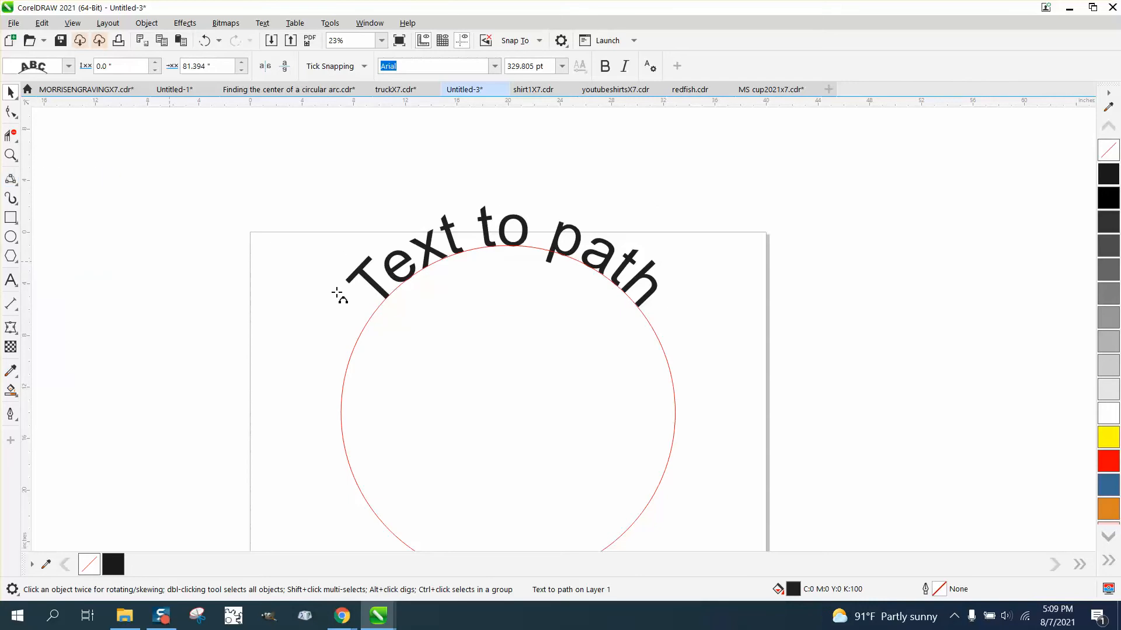
{"action": "left_click_drag", "start_coordinate": [1051, 278], "coordinate": [839, 287]}
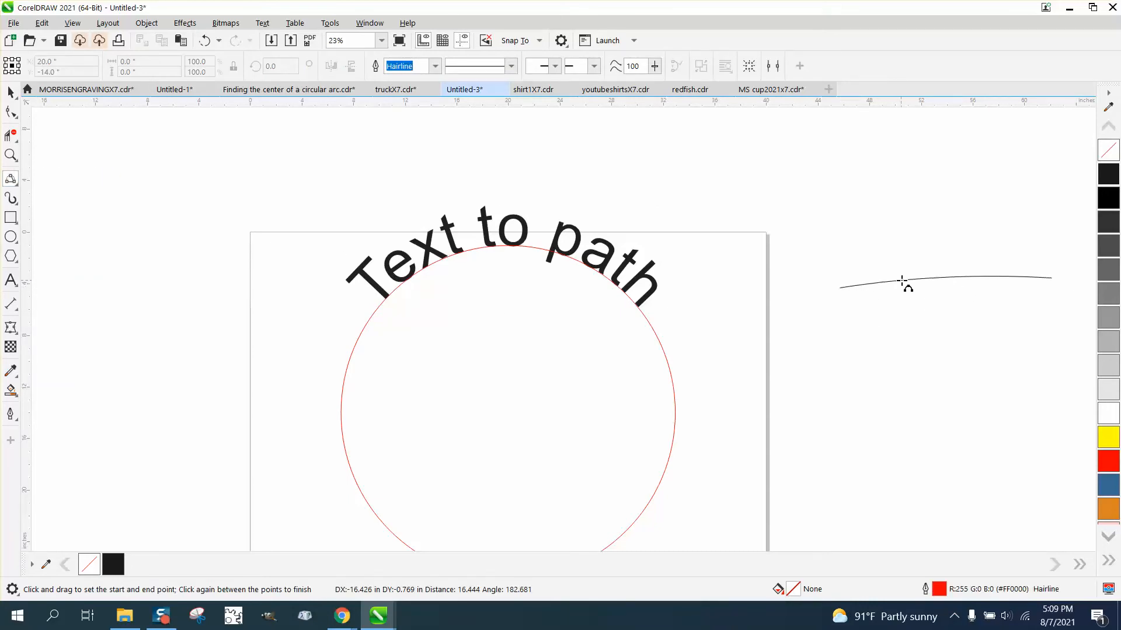
{"action": "left_click", "coordinate": [907, 253]}
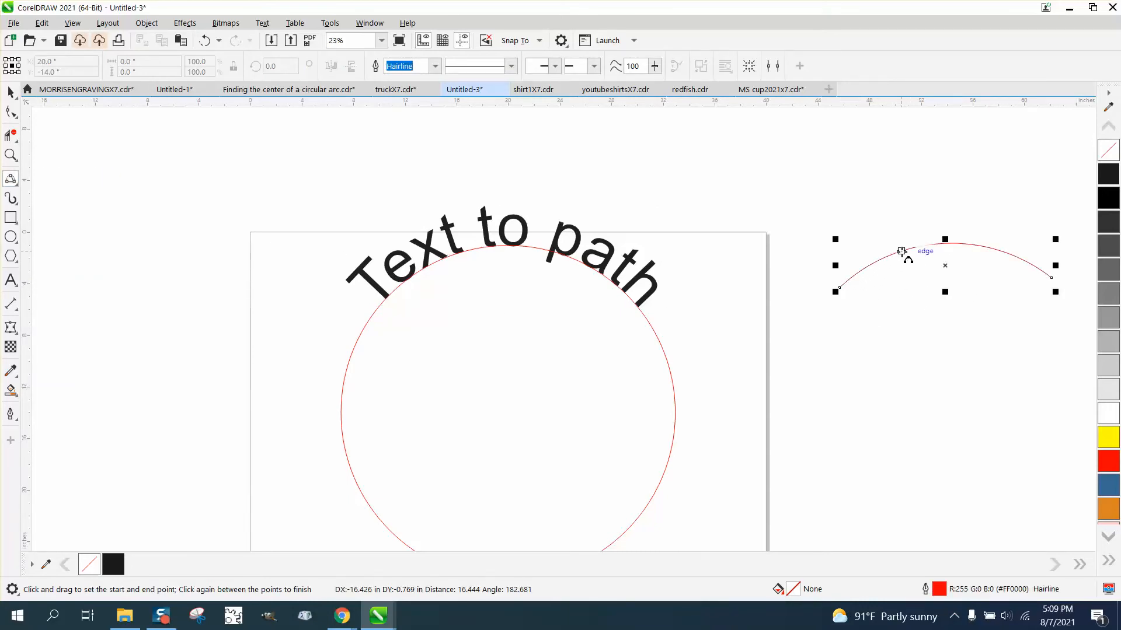
Draw a small circle about 1.58 in across between the page and the arc
{"action": "left_click", "coordinate": [10, 237]}
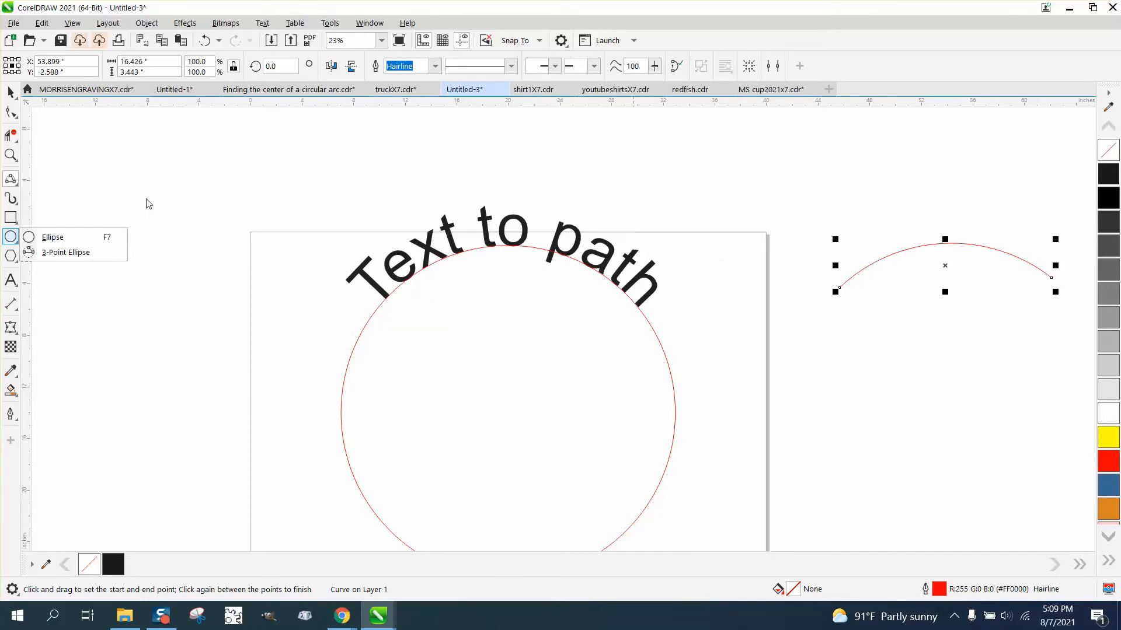
{"action": "left_click", "coordinate": [52, 237]}
{"action": "left_click_drag", "start_coordinate": [797, 224], "coordinate": [813, 230]}
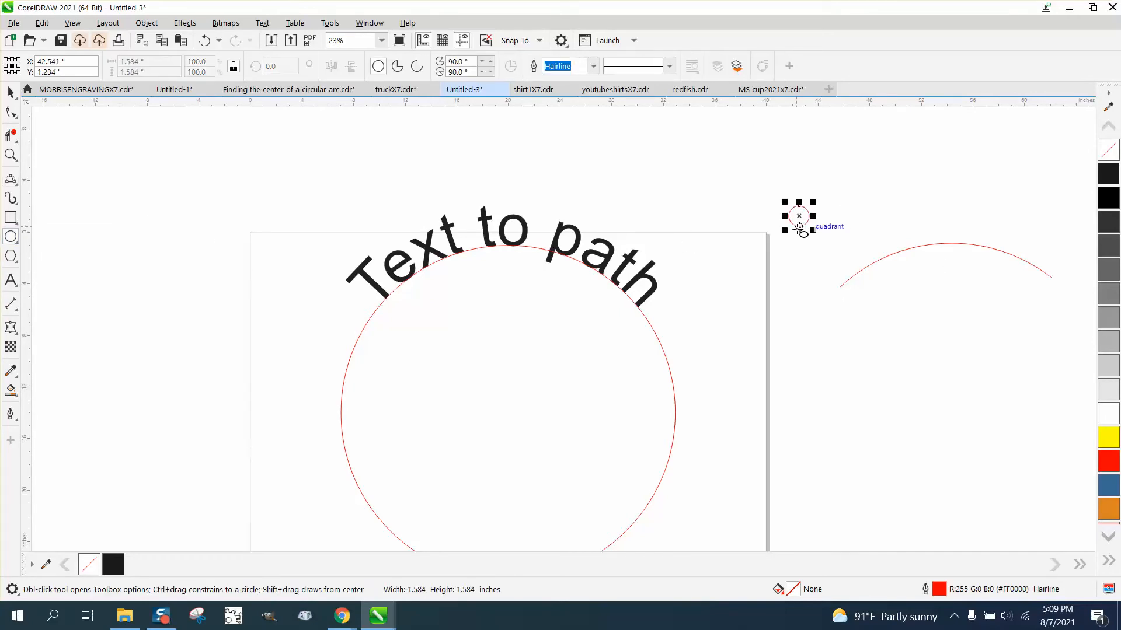
Set up Fit Objects to Path with 5 duplicates, using the small circle as the object and the arc as the path
{"action": "left_click", "coordinate": [147, 24]}
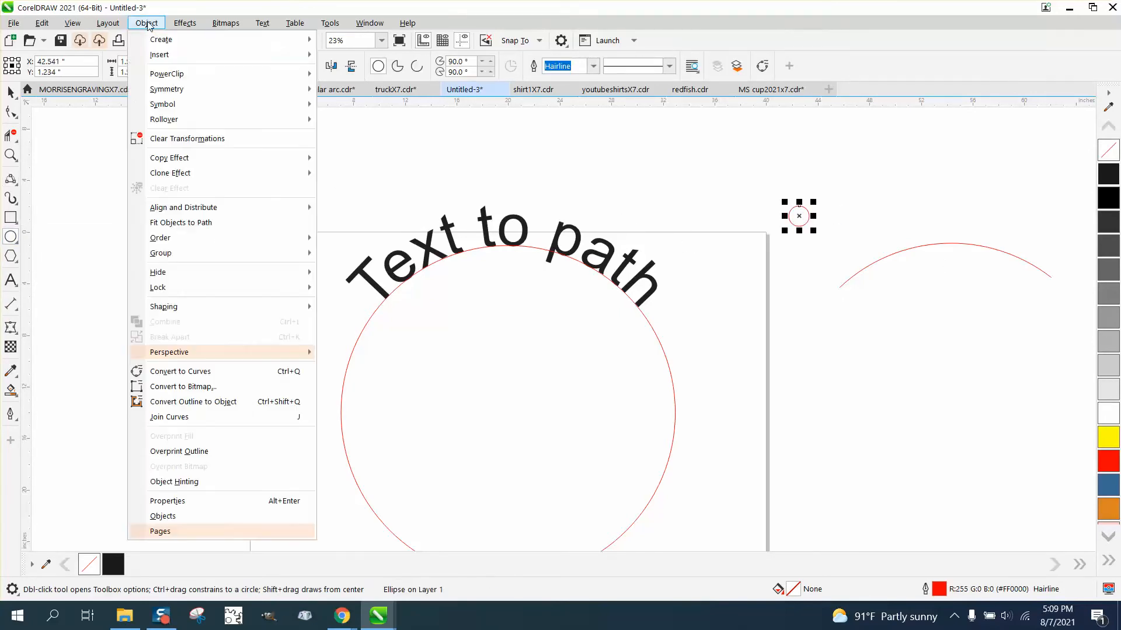
{"action": "left_click", "coordinate": [216, 223]}
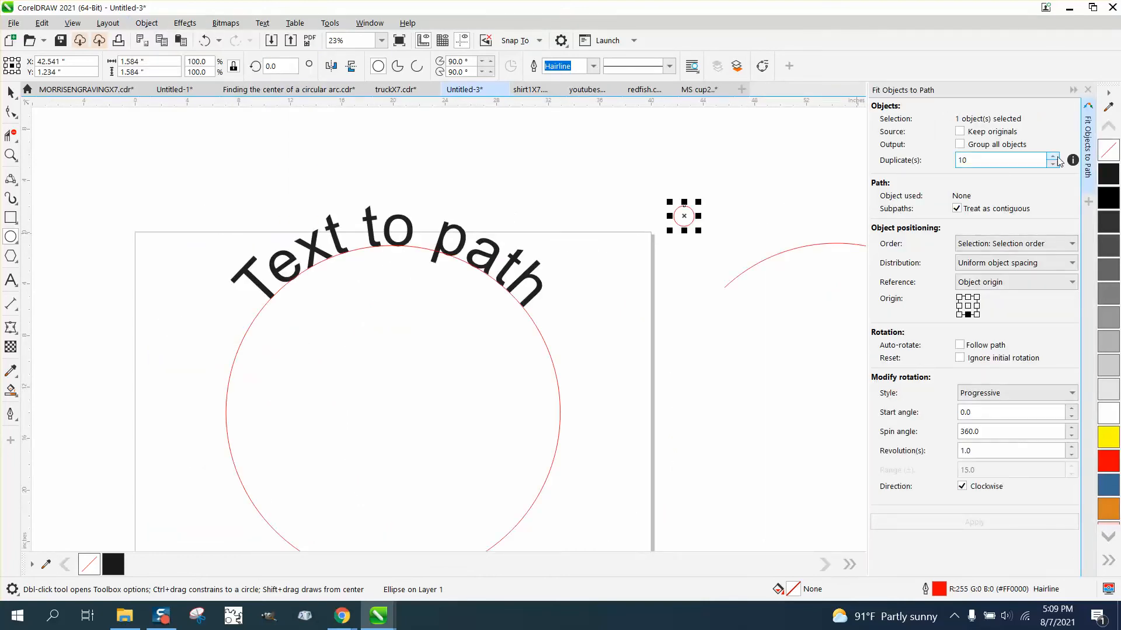
{"action": "left_click_drag", "start_coordinate": [1017, 158], "coordinate": [937, 164]}
{"action": "type", "text": "5"}
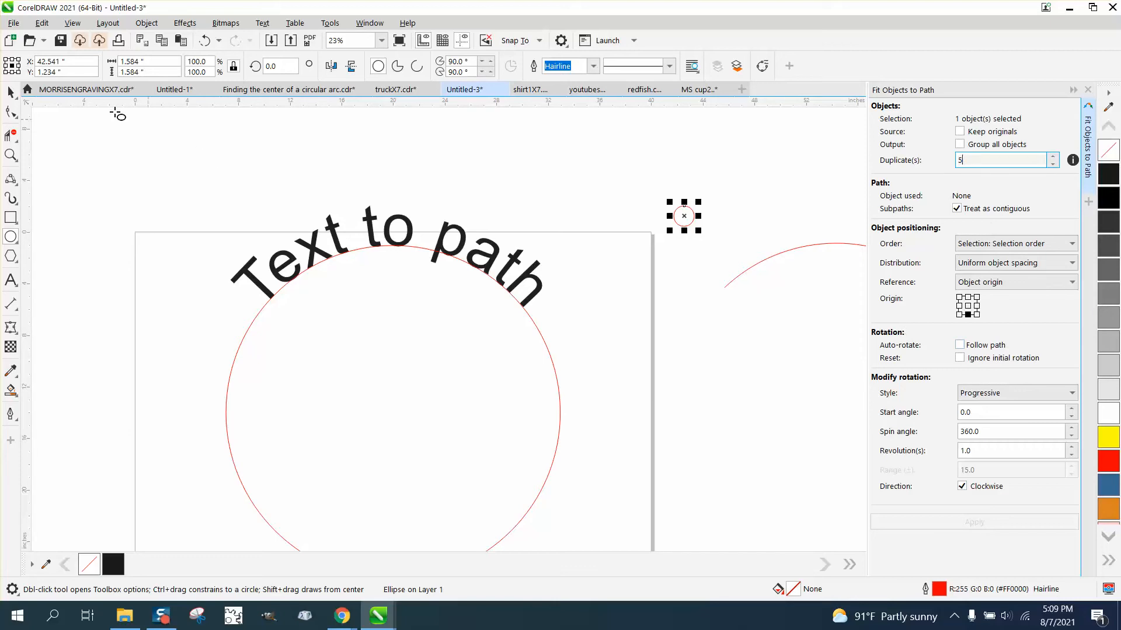
{"action": "left_click", "coordinate": [11, 92]}
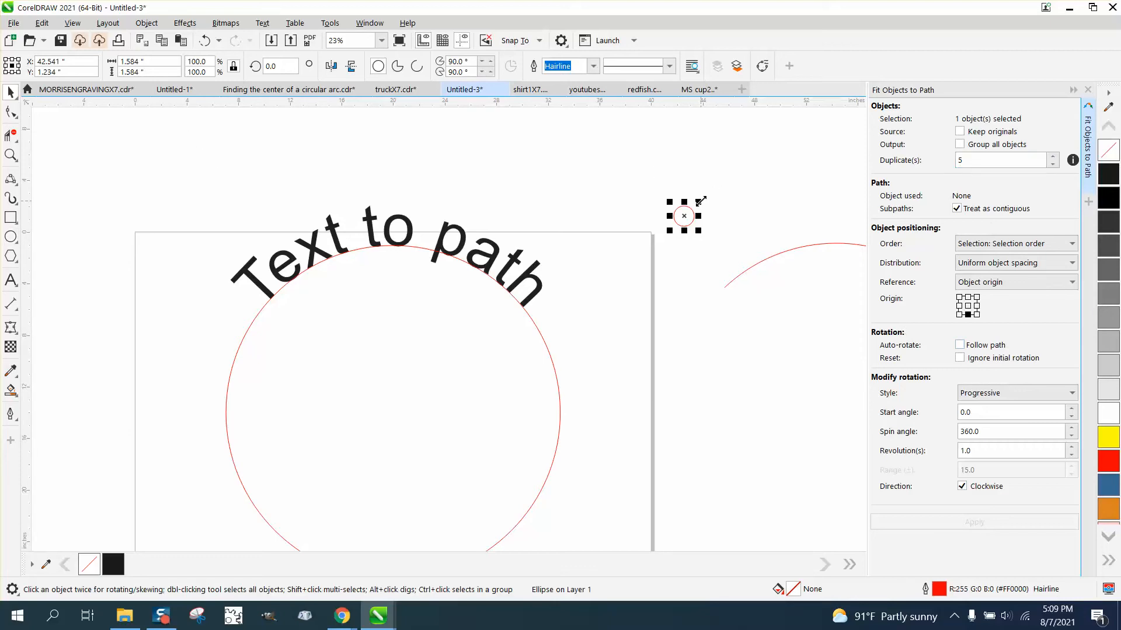
{"action": "left_click", "coordinate": [803, 249], "text": "shift"}
Try distributing the small circle and its duplicates along the arc with the Progressive rotation style
{"action": "left_click", "coordinate": [974, 522]}
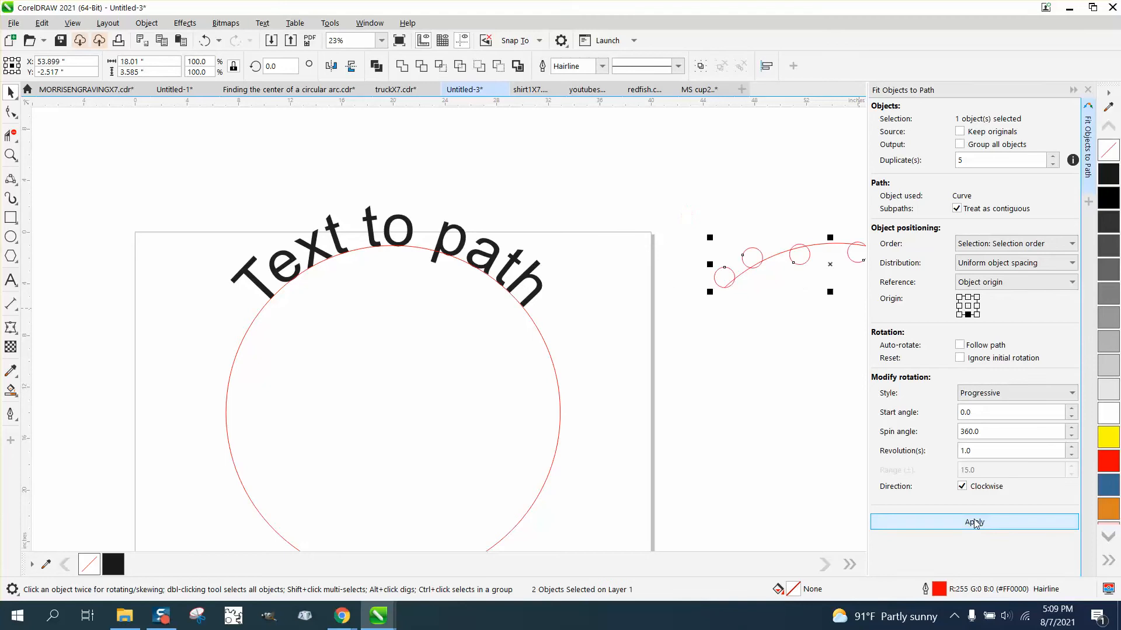
{"action": "left_click", "coordinate": [602, 345]}
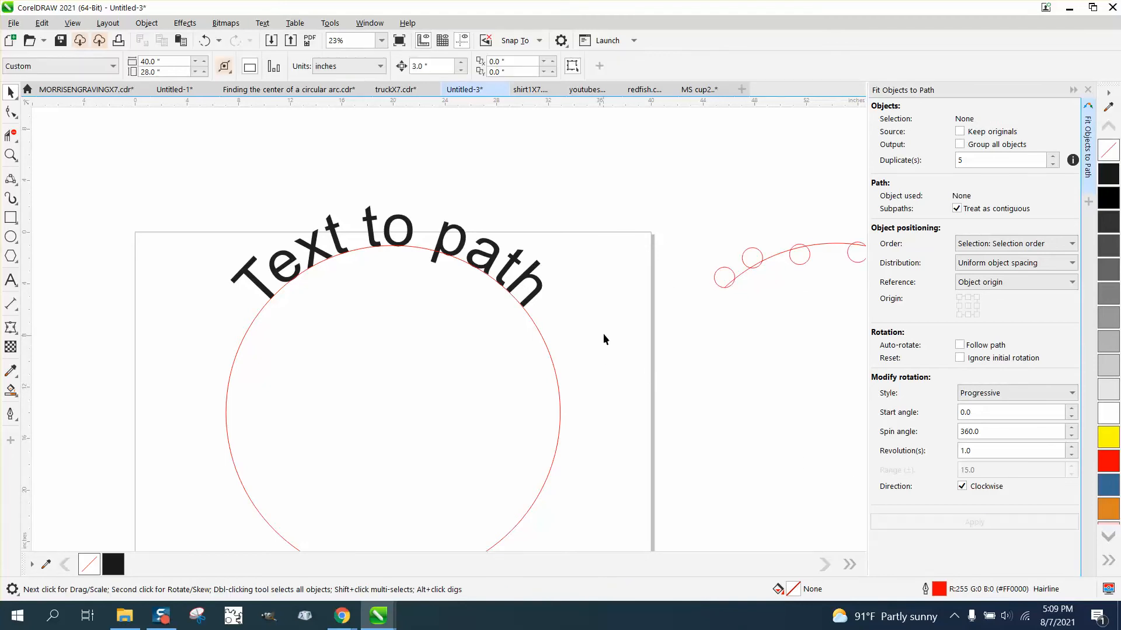
{"action": "scroll", "coordinate": [604, 333], "scroll_direction": "down", "scroll_amount": 1}
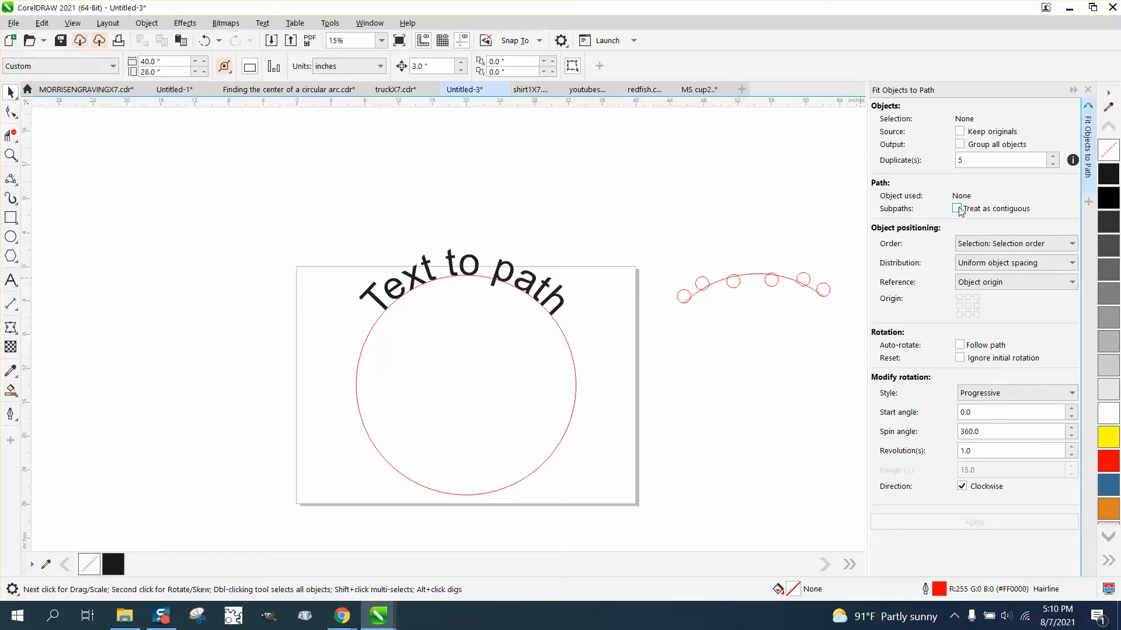
Undo the fit and reapply it along the arc with rotation style None and Treat as contiguous turned off
{"action": "left_click", "coordinate": [1069, 402]}
{"action": "left_click", "coordinate": [977, 411]}
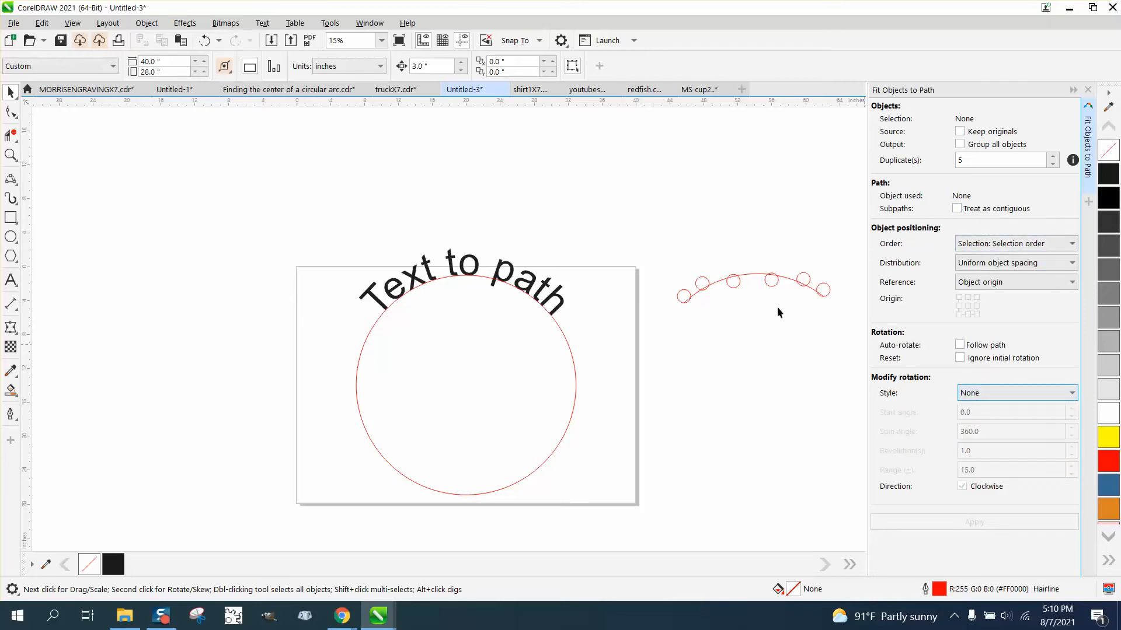
{"action": "left_click", "coordinate": [208, 39]}
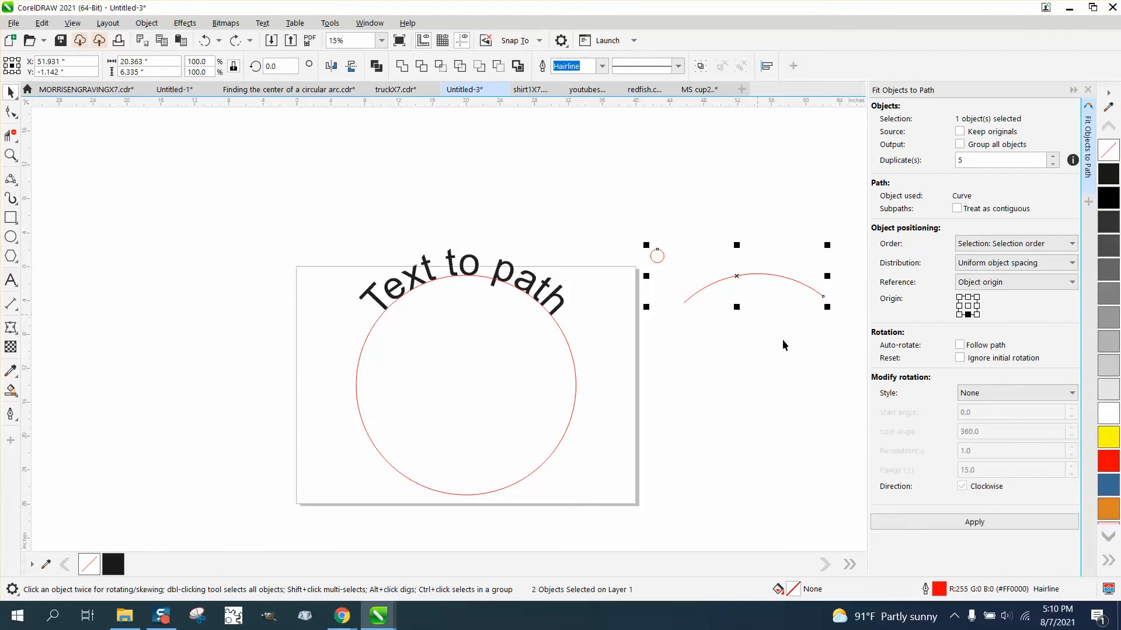
{"action": "left_click", "coordinate": [975, 522]}
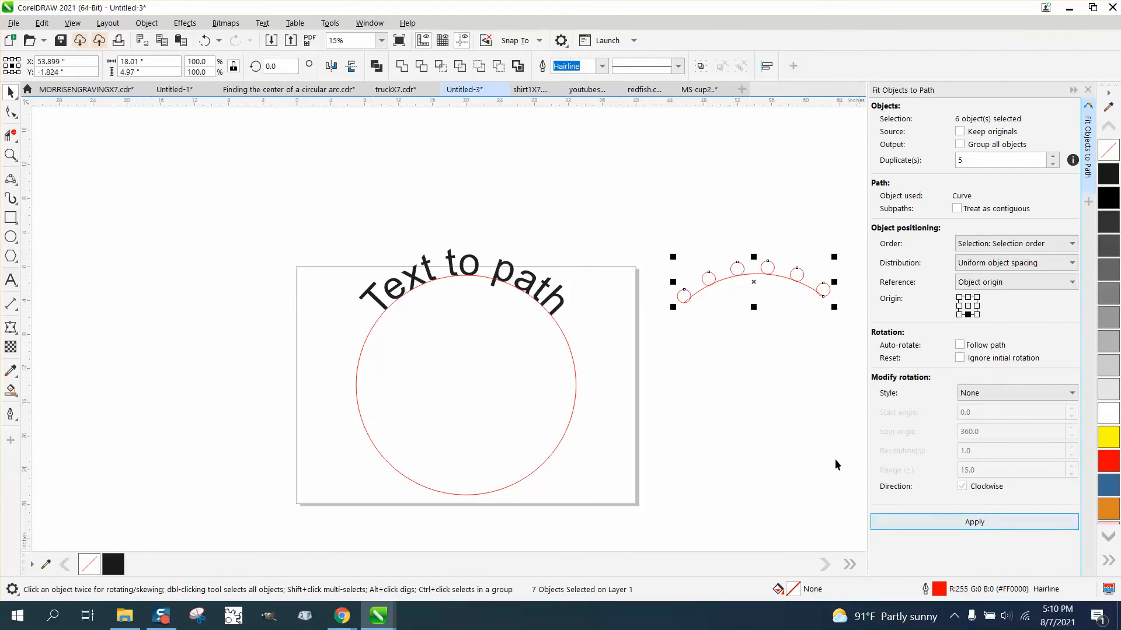
{"action": "left_click", "coordinate": [10, 155]}
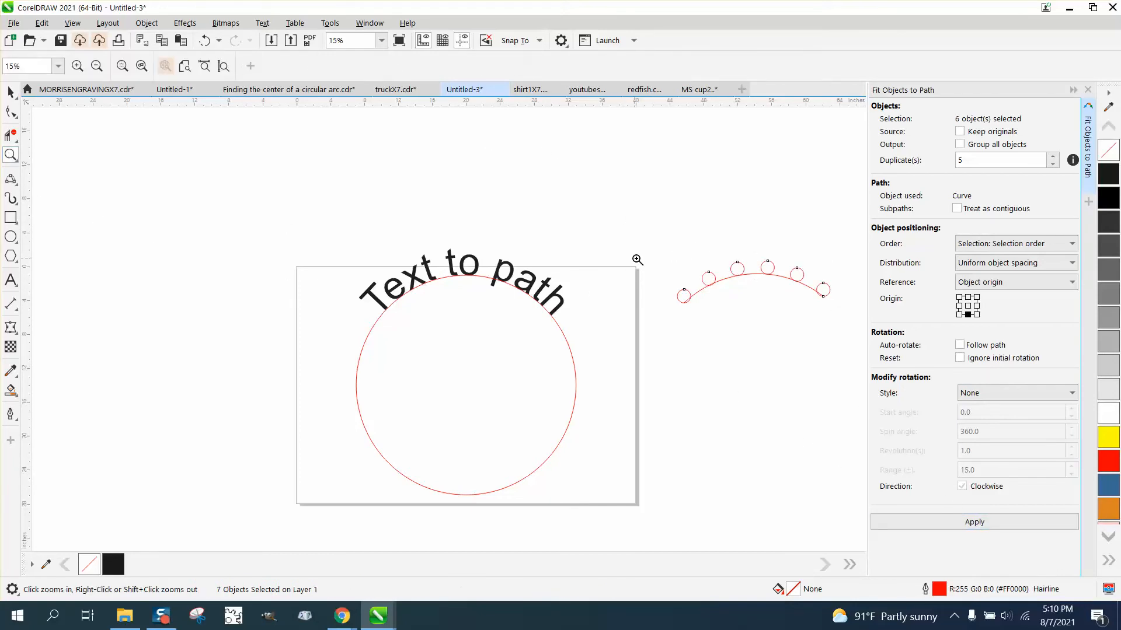
{"action": "left_click_drag", "start_coordinate": [636, 258], "coordinate": [843, 330]}
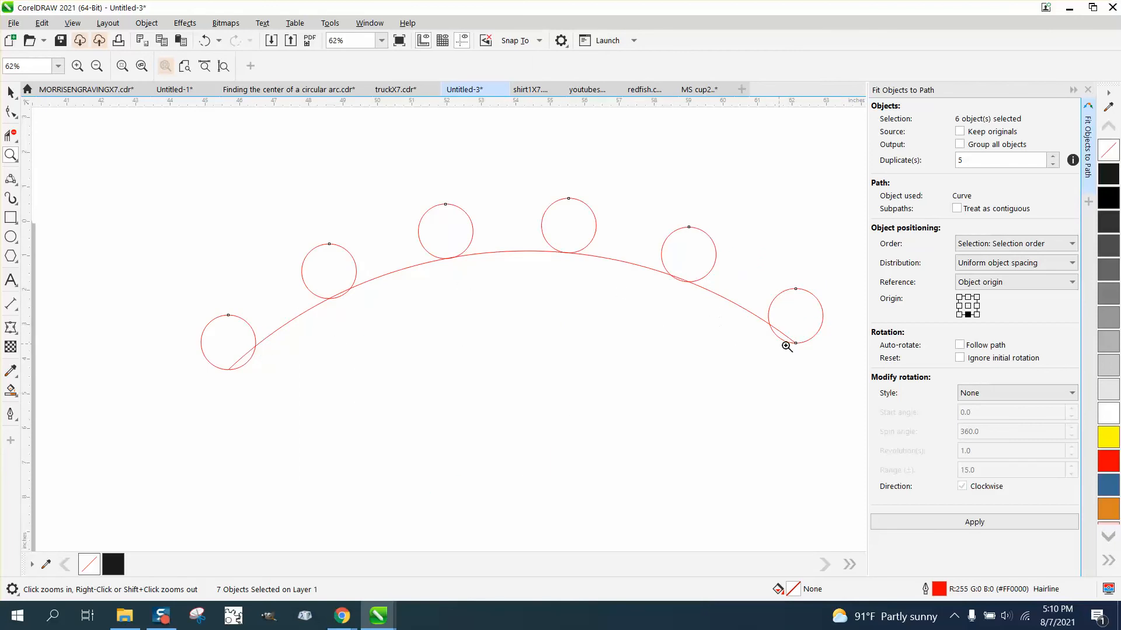
{"action": "scroll", "coordinate": [578, 258], "scroll_direction": "down", "scroll_amount": 3}
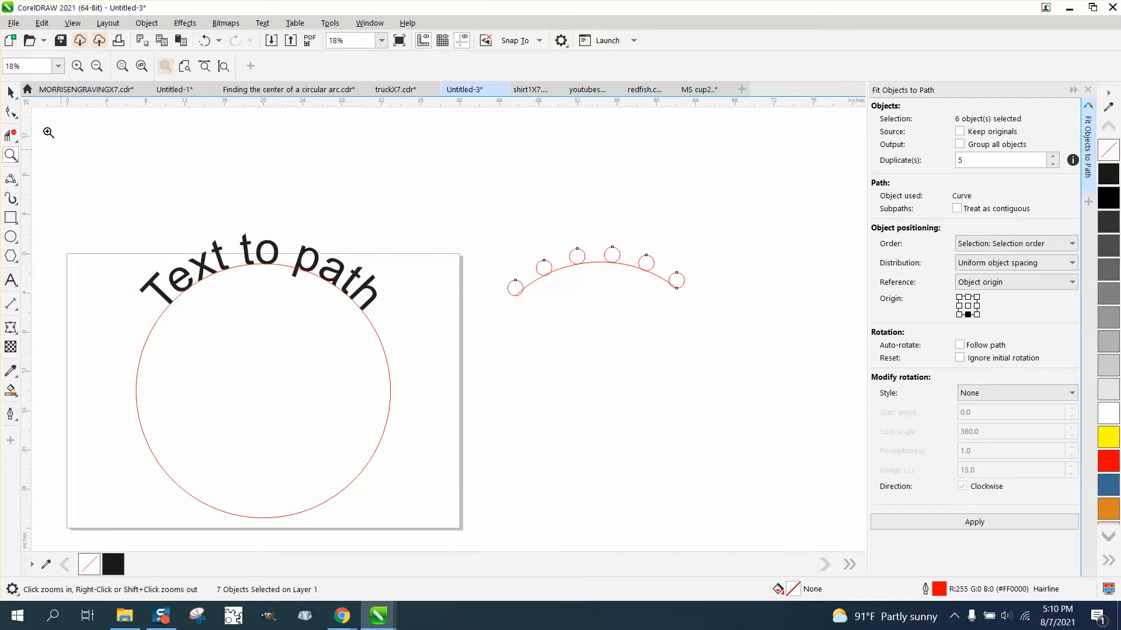
Add a vertical and a horizontal guideline, both centred on the page
{"action": "left_click", "coordinate": [10, 97]}
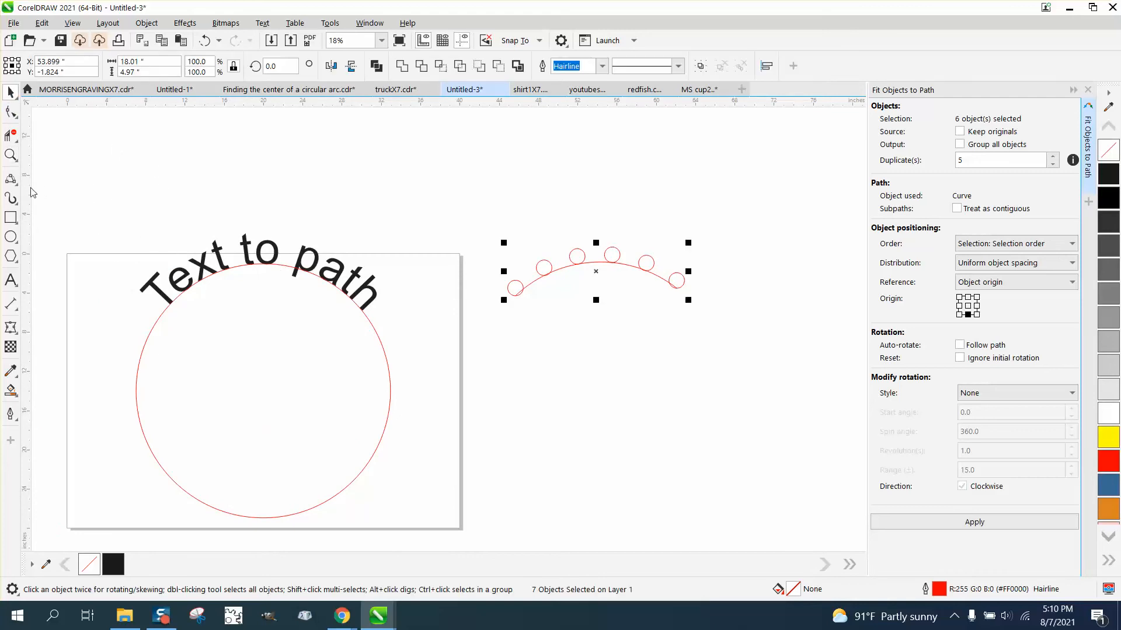
{"action": "left_click_drag", "start_coordinate": [26, 162], "coordinate": [263, 134]}
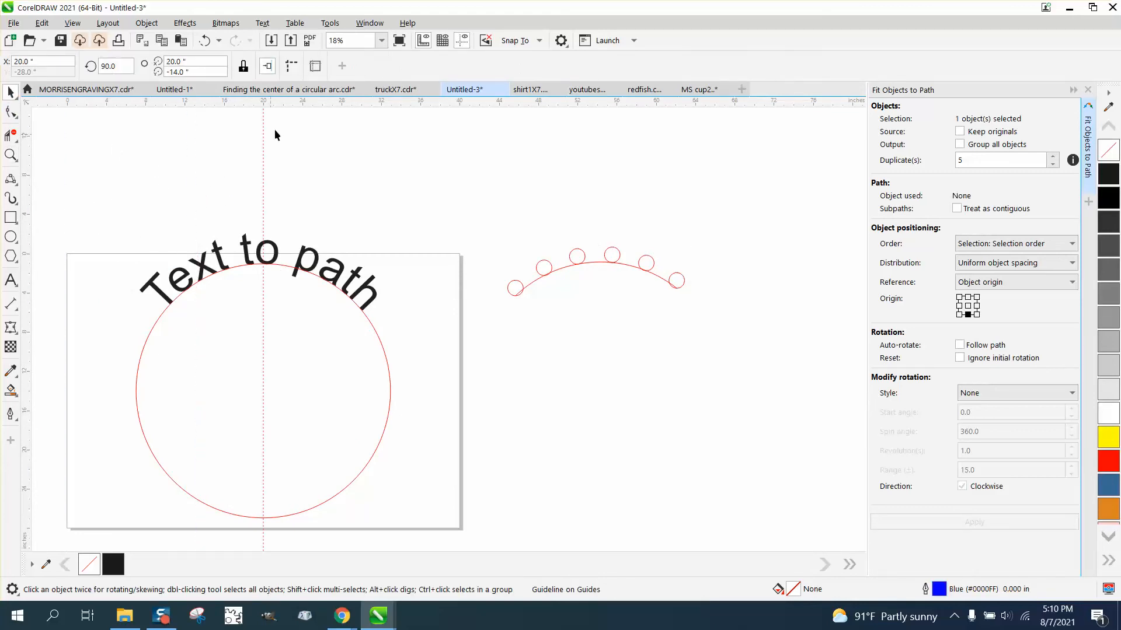
{"action": "left_click_drag", "start_coordinate": [310, 105], "coordinate": [314, 145]}
{"action": "key", "text": "p"}
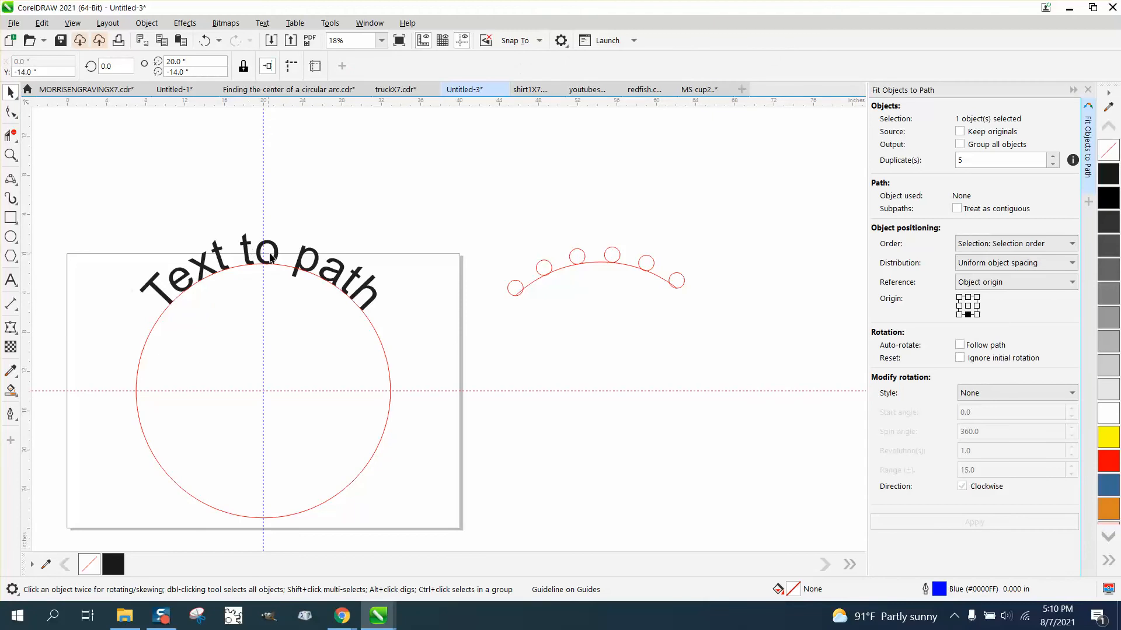
Select the curved text together with the large circle and break the text apart from its path
{"action": "left_click", "coordinate": [302, 252]}
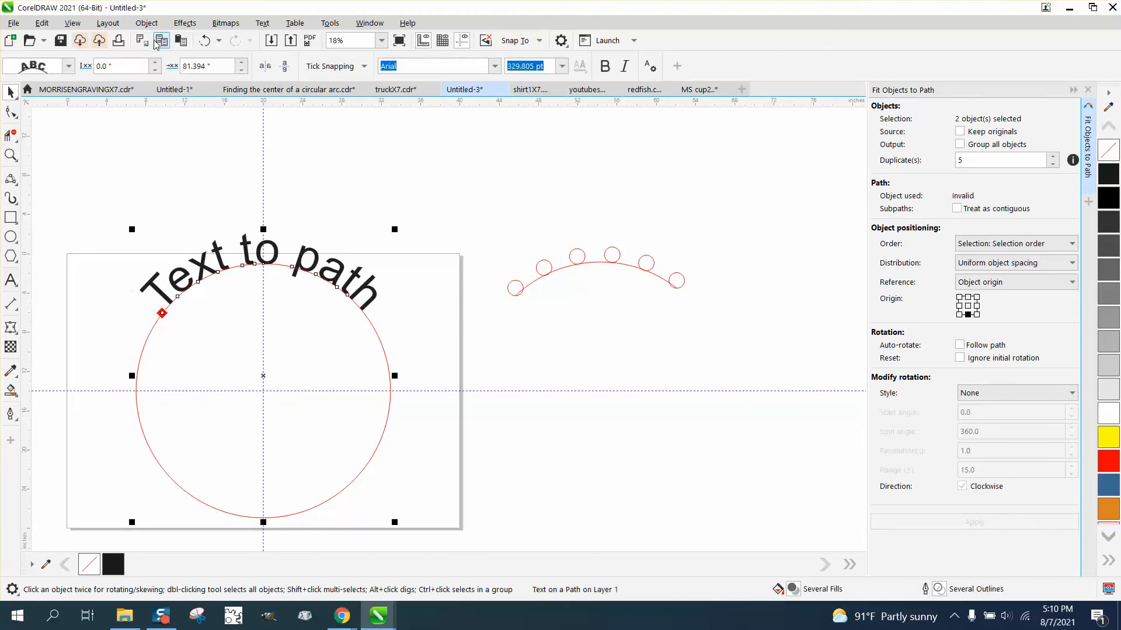
{"action": "left_click_drag", "start_coordinate": [106, 219], "coordinate": [445, 517]}
{"action": "scroll", "coordinate": [366, 523], "scroll_direction": "down", "scroll_amount": 1}
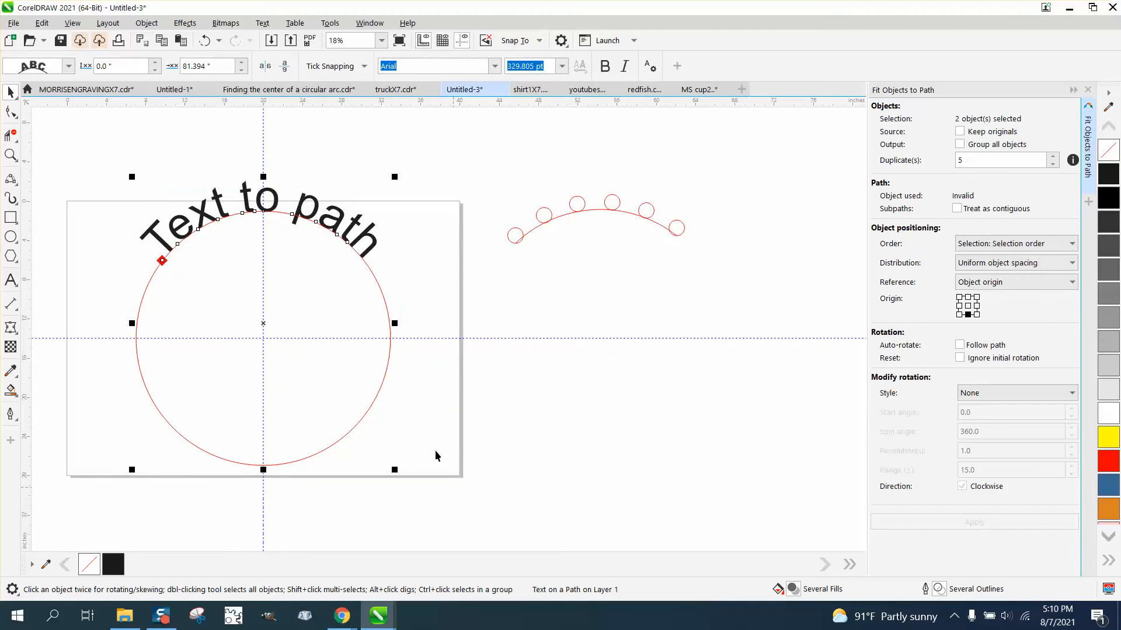
{"action": "left_click", "coordinate": [146, 23]}
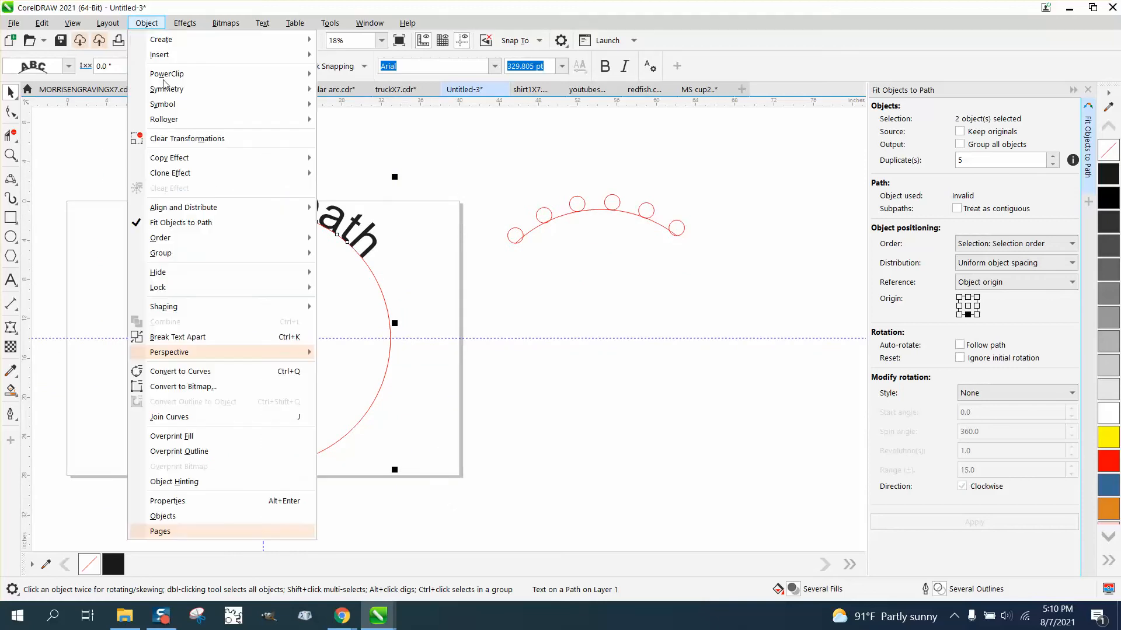
{"action": "left_click", "coordinate": [212, 341]}
{"action": "left_click", "coordinate": [402, 287]}
Remove the fill from the curved text and give it a red hairline outline
{"action": "left_click", "coordinate": [373, 247]}
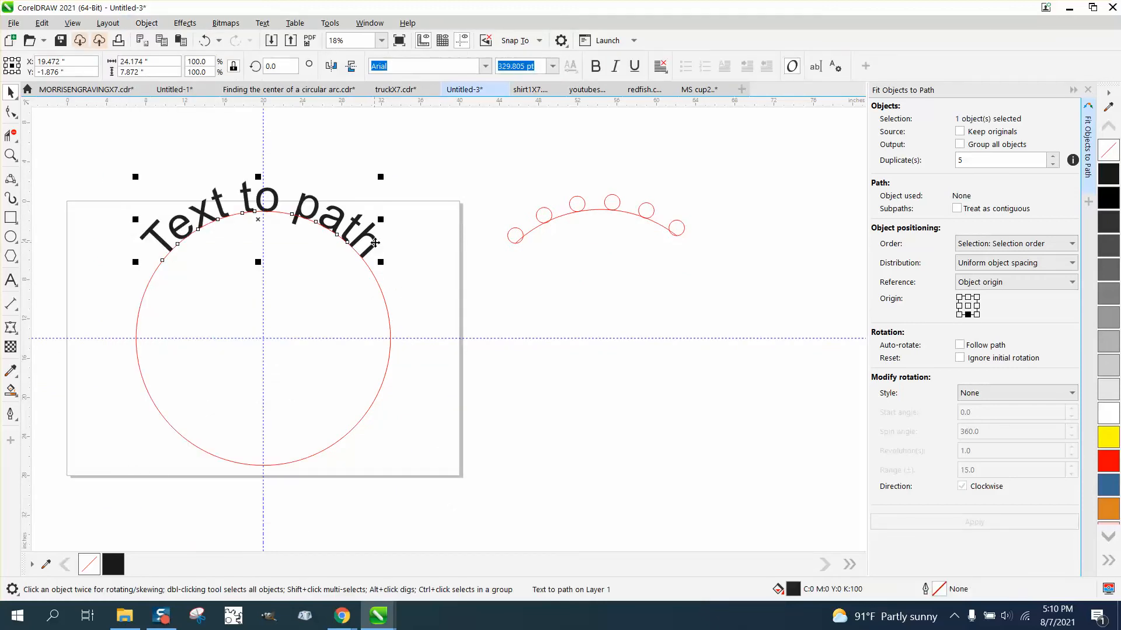
{"action": "left_click", "coordinate": [1111, 159]}
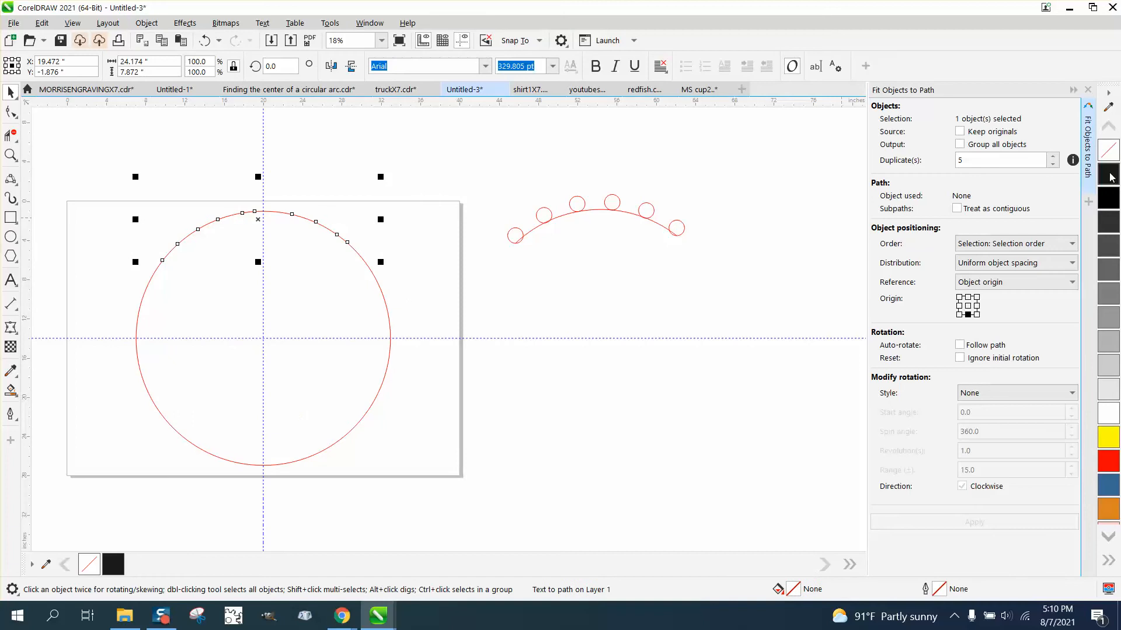
{"action": "right_click", "coordinate": [1109, 174]}
{"action": "right_click", "coordinate": [1111, 465]}
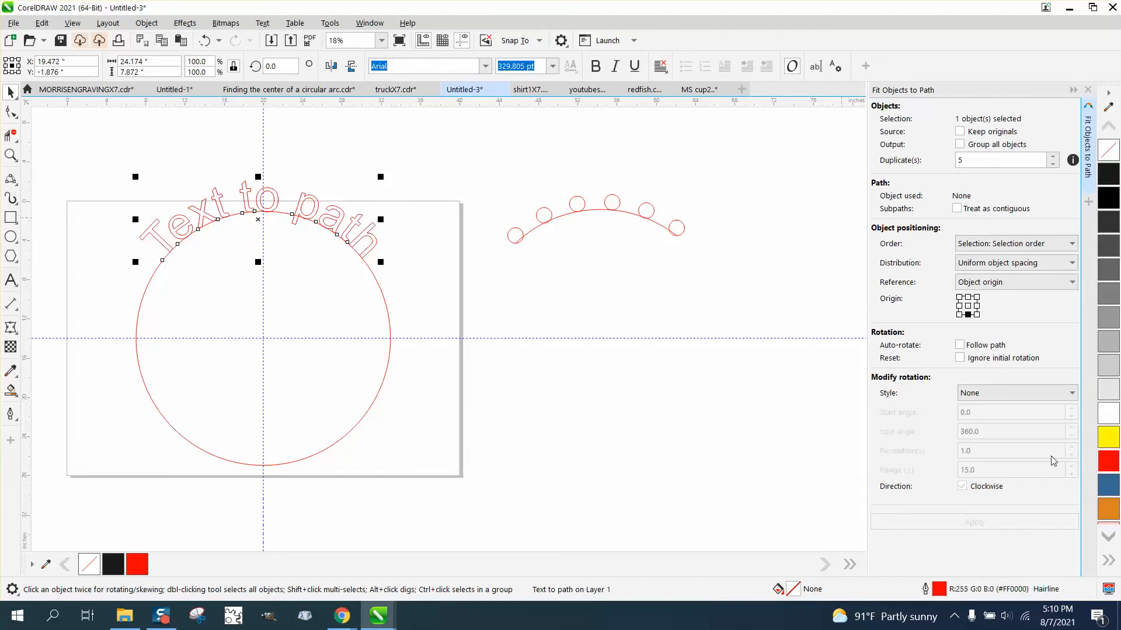
Draw a narrow rectangle about 0.38 in wide and 0.98 in high above the curved text
{"action": "left_click", "coordinate": [10, 156]}
{"action": "left_click_drag", "start_coordinate": [92, 156], "coordinate": [492, 349]}
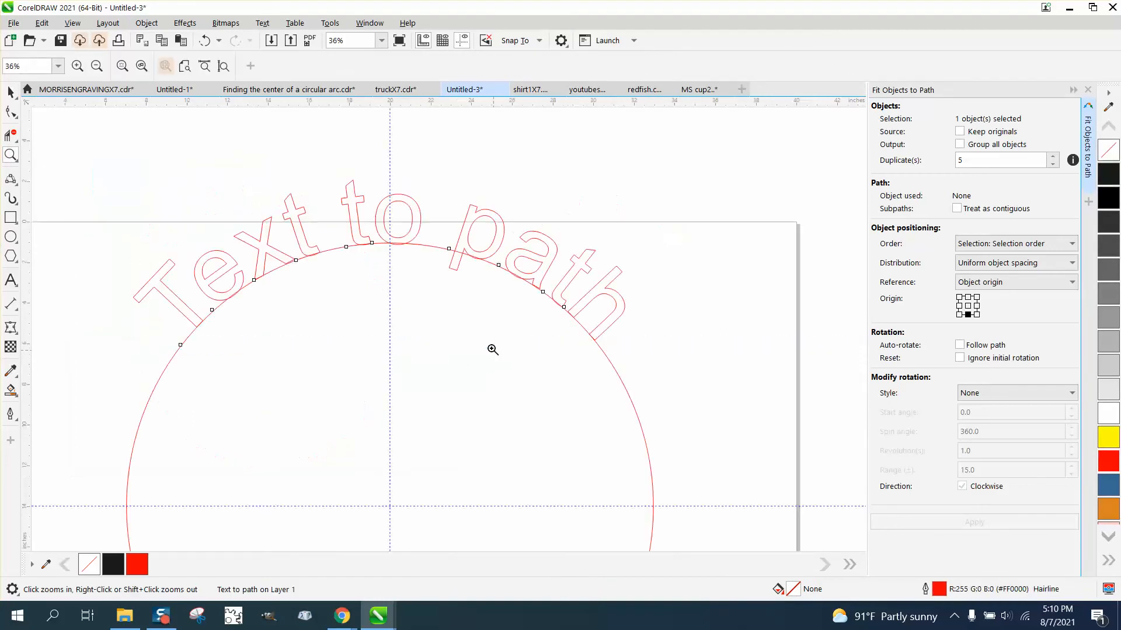
{"action": "left_click", "coordinate": [10, 218]}
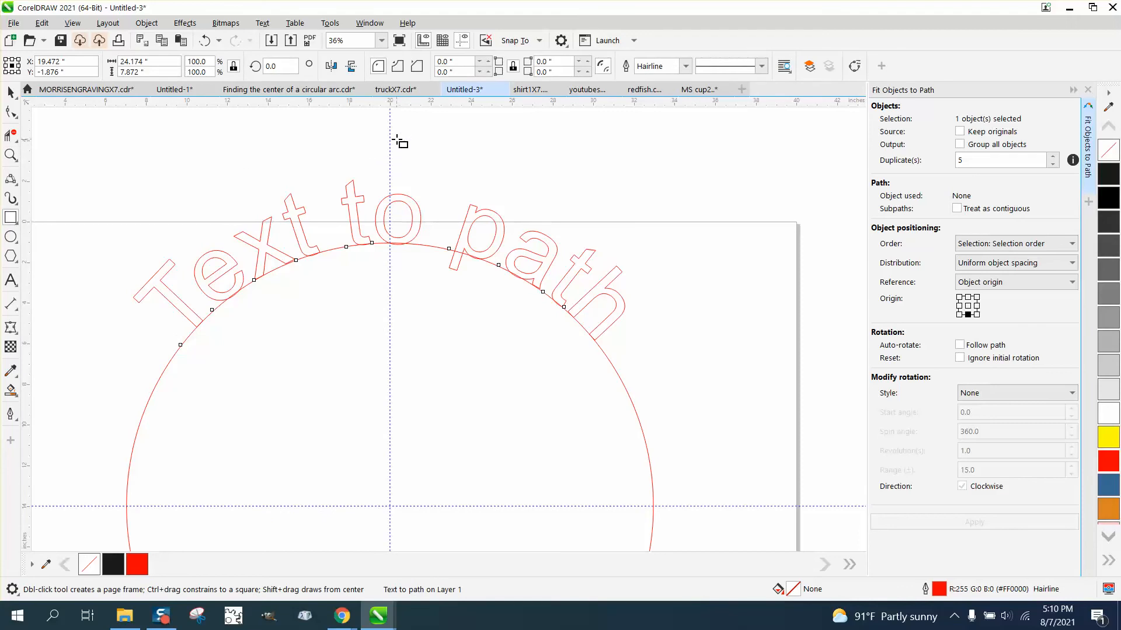
{"action": "left_click_drag", "start_coordinate": [390, 136], "coordinate": [397, 160]}
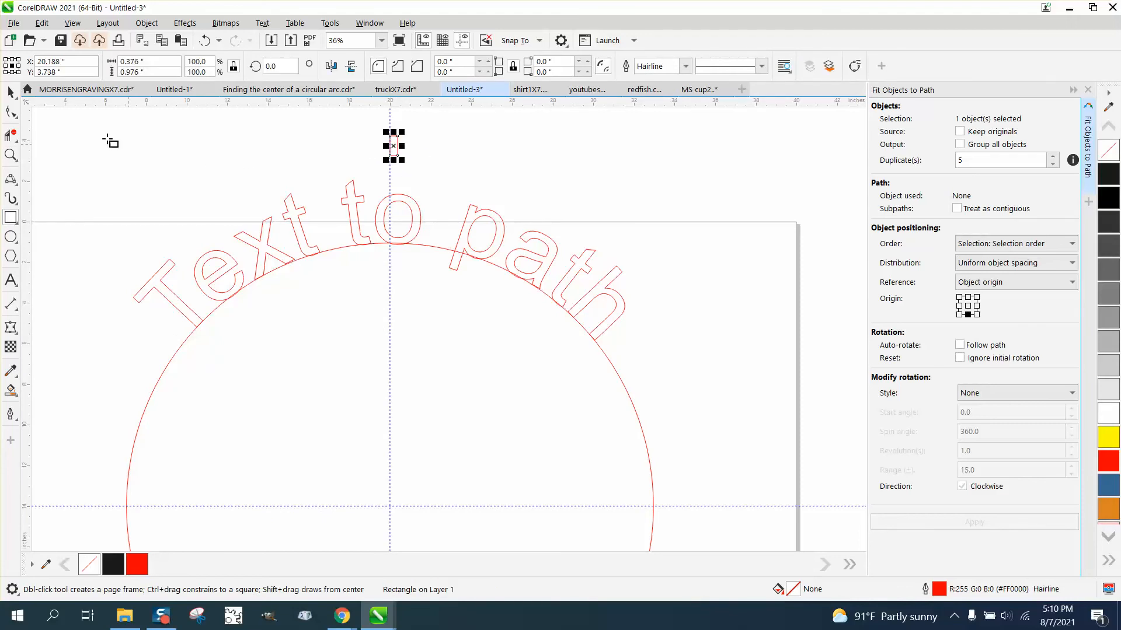
Centre the small rectangle on the page and move it straight up onto the top edge of the large circle
{"action": "left_click", "coordinate": [10, 92]}
{"action": "key", "text": "p"}
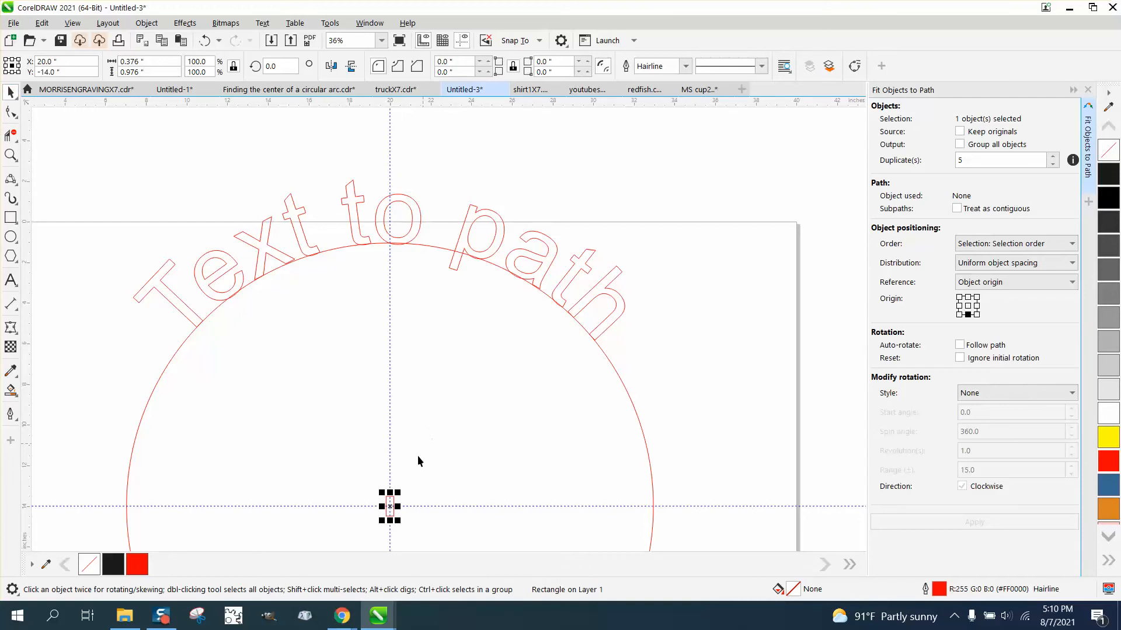
{"action": "left_click_drag", "start_coordinate": [391, 503], "coordinate": [390, 244]}
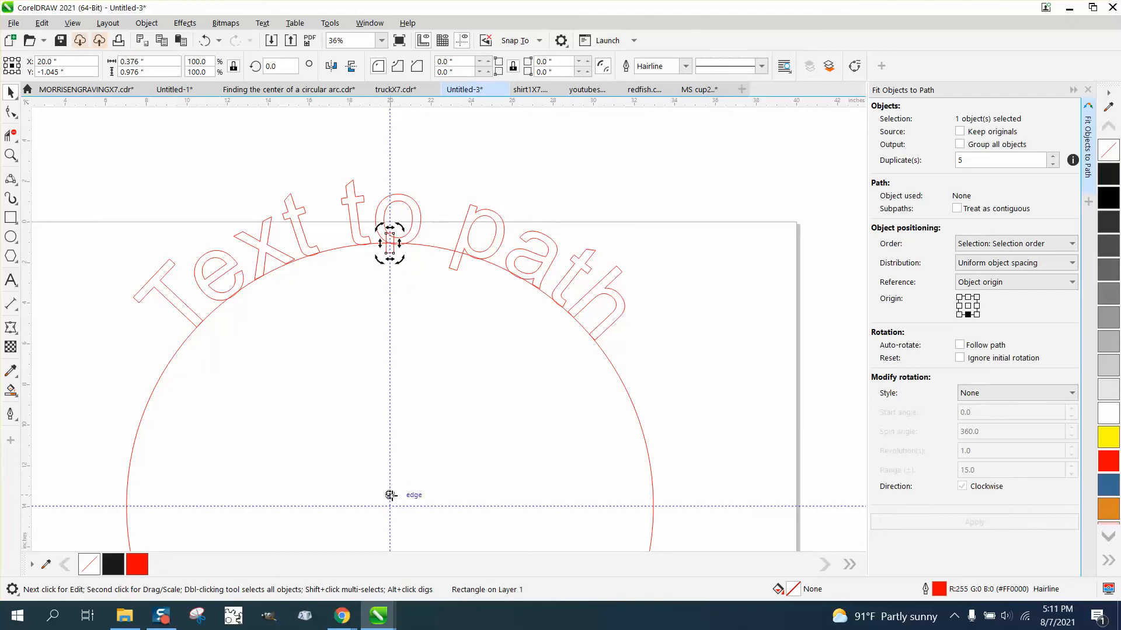
Rotate a copy of the small rectangle about the large circle's centre to about 36.7°, placing it under the "e" of "Text"
{"action": "left_click", "coordinate": [456, 182]}
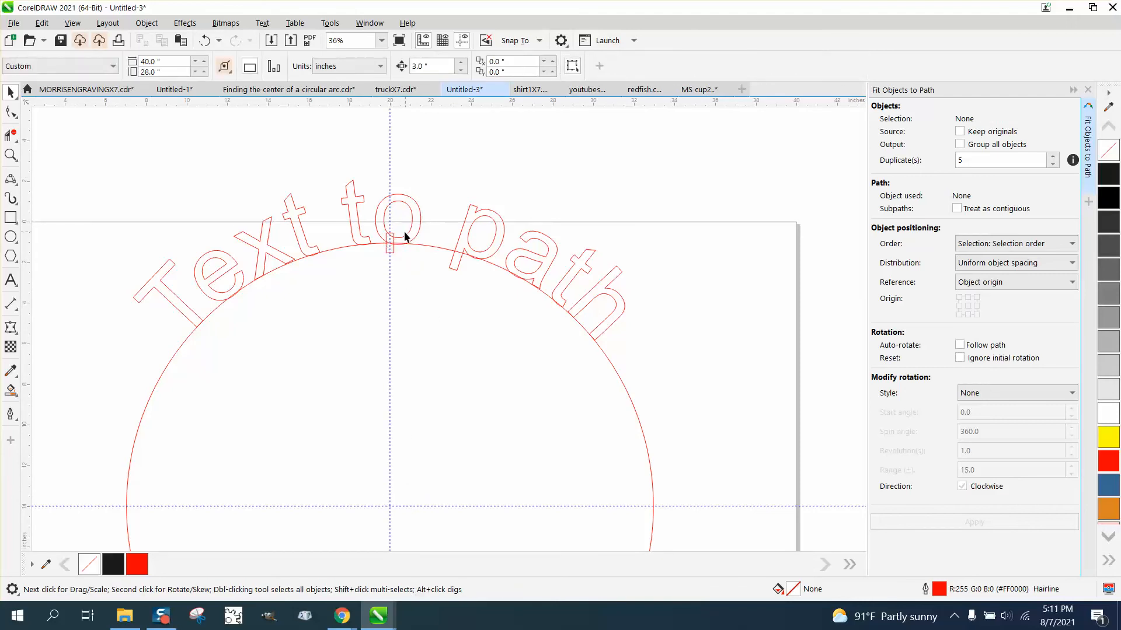
{"action": "left_click", "coordinate": [394, 239]}
{"action": "left_click", "coordinate": [394, 238]}
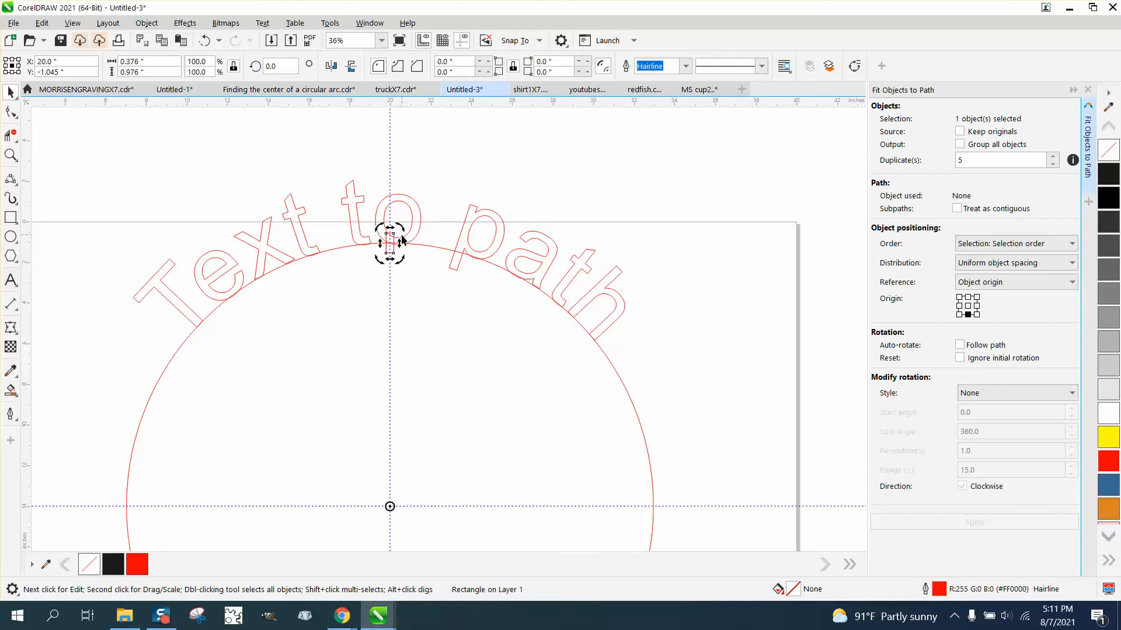
{"action": "left_click_drag", "start_coordinate": [404, 227], "coordinate": [208, 245]}
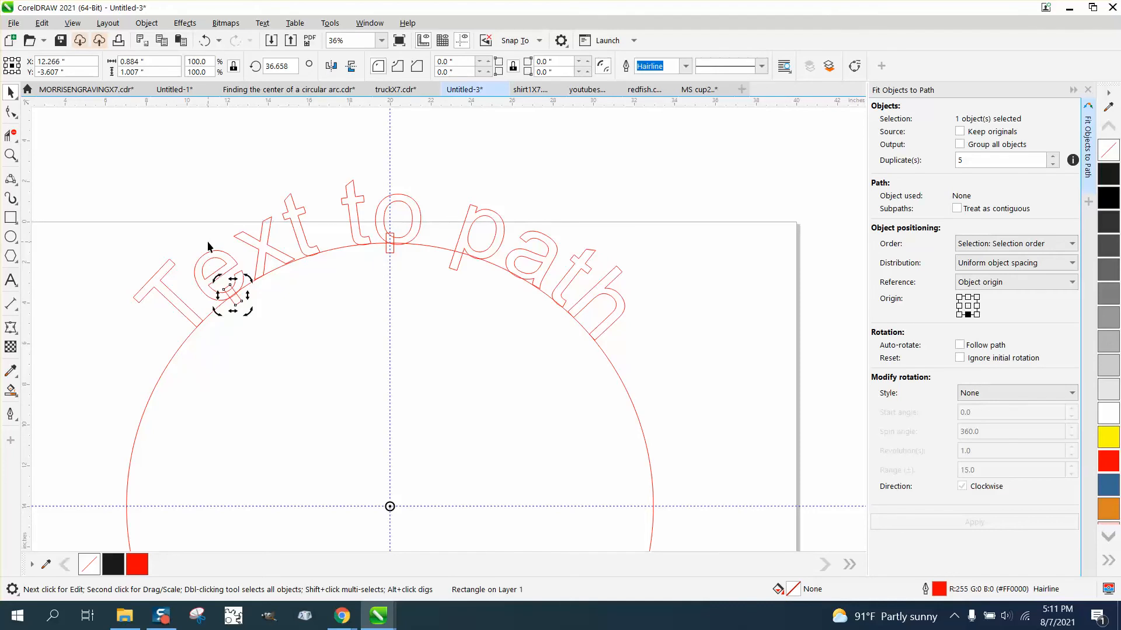
{"action": "key", "text": "ctrl+z"}
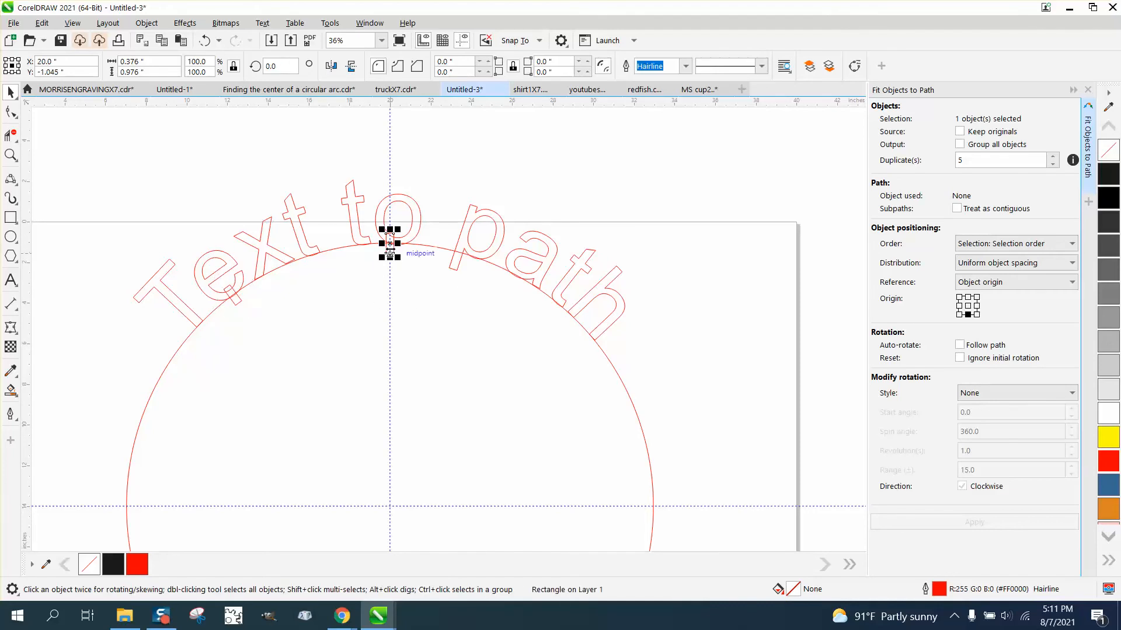
Rotate another copy of the small rectangle about the circle's centre to about 358.2°, placing it under the "o"
{"action": "left_click", "coordinate": [390, 244]}
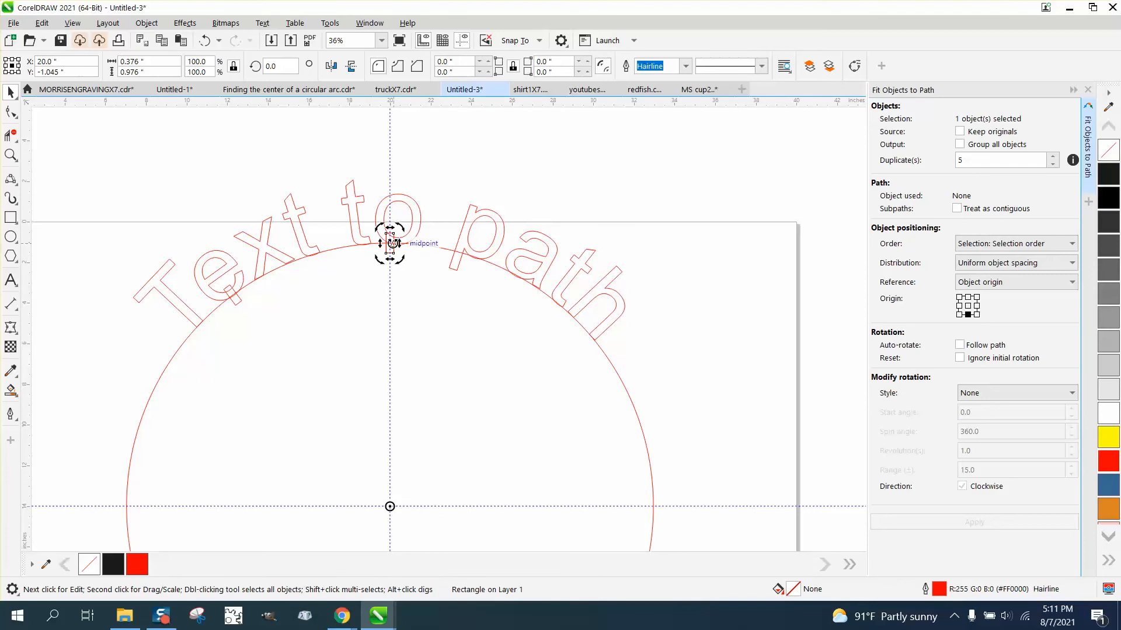
{"action": "left_click_drag", "start_coordinate": [390, 242], "coordinate": [400, 243]}
{"action": "right_click", "coordinate": [400, 244]}
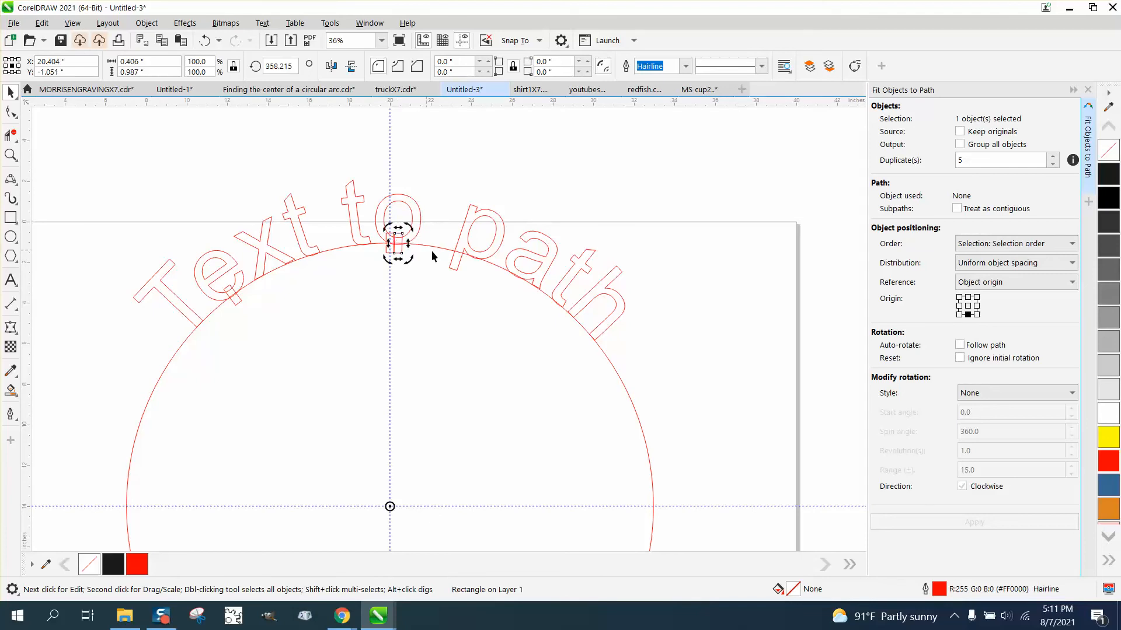
{"action": "left_click", "coordinate": [437, 304]}
Rotate a copy of the original top rectangle about the circle's centre to about 330.4°, placing it under the "a" of "path"
{"action": "left_click", "coordinate": [389, 253]}
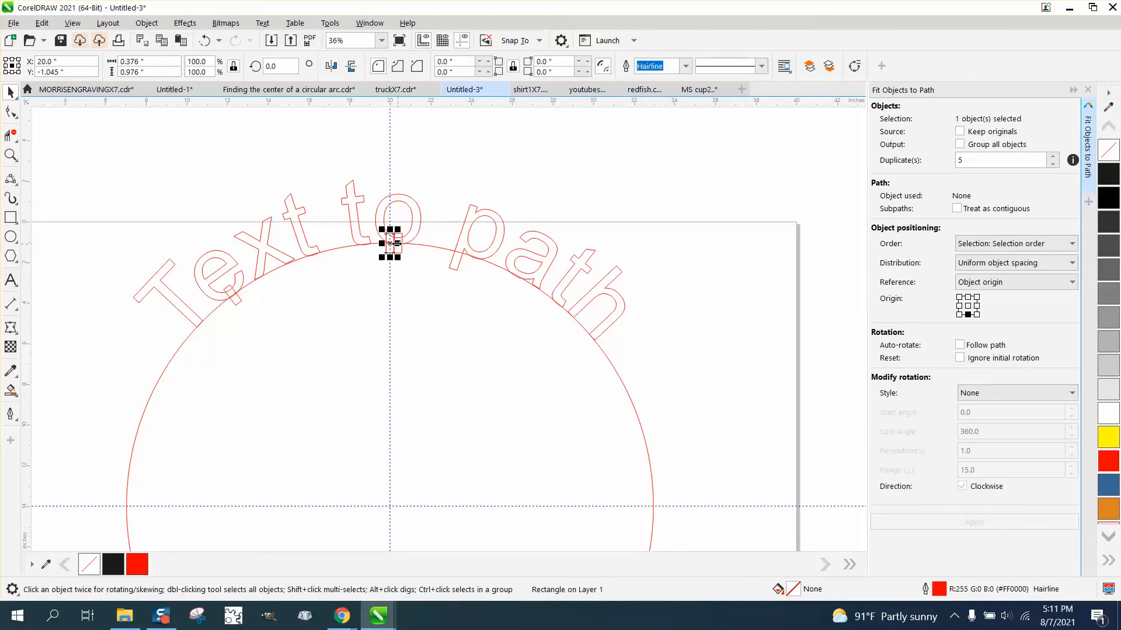
{"action": "left_click_drag", "start_coordinate": [389, 242], "coordinate": [477, 250]}
{"action": "left_click", "coordinate": [204, 41]}
{"action": "left_click", "coordinate": [389, 242]}
{"action": "left_click_drag", "start_coordinate": [401, 230], "coordinate": [532, 278]}
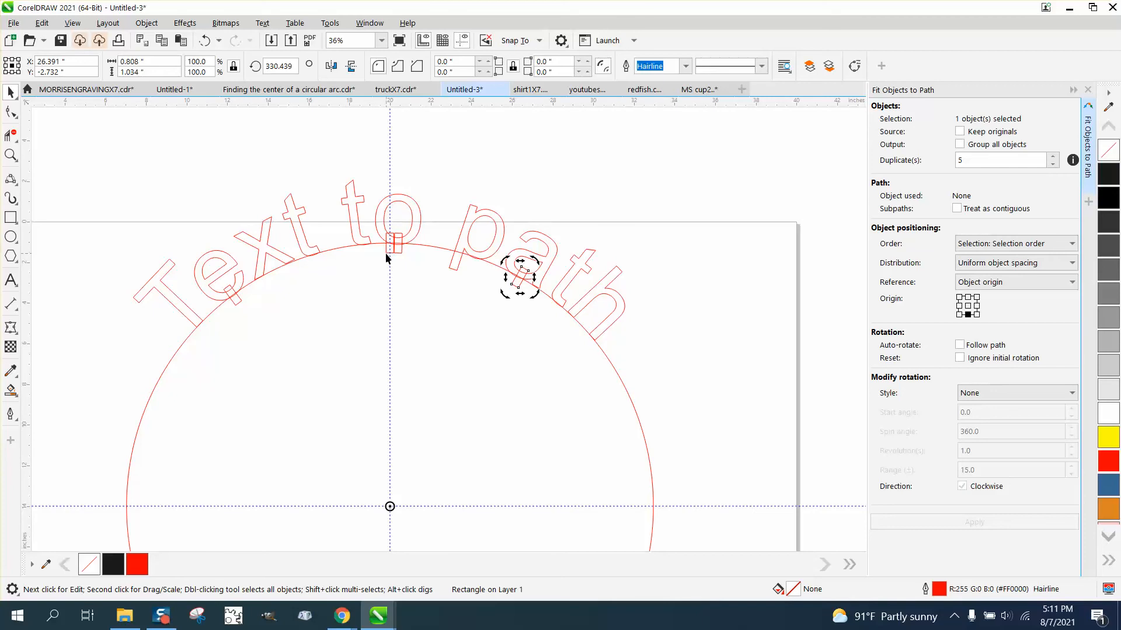
Rotate the original top rectangle about the circle's centre to about 341.2°, placing it at the "p" of "path"
{"action": "left_click", "coordinate": [389, 253]}
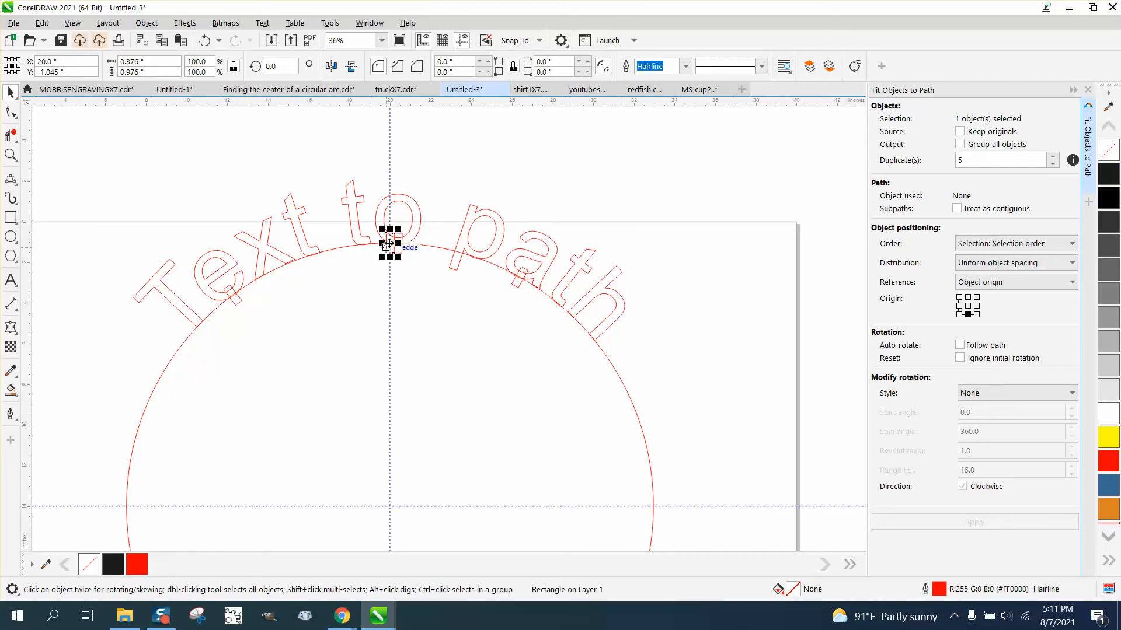
{"action": "left_click_drag", "start_coordinate": [389, 243], "coordinate": [461, 254]}
{"action": "left_click", "coordinate": [391, 239]}
{"action": "left_click", "coordinate": [203, 42]}
{"action": "left_click", "coordinate": [390, 243]}
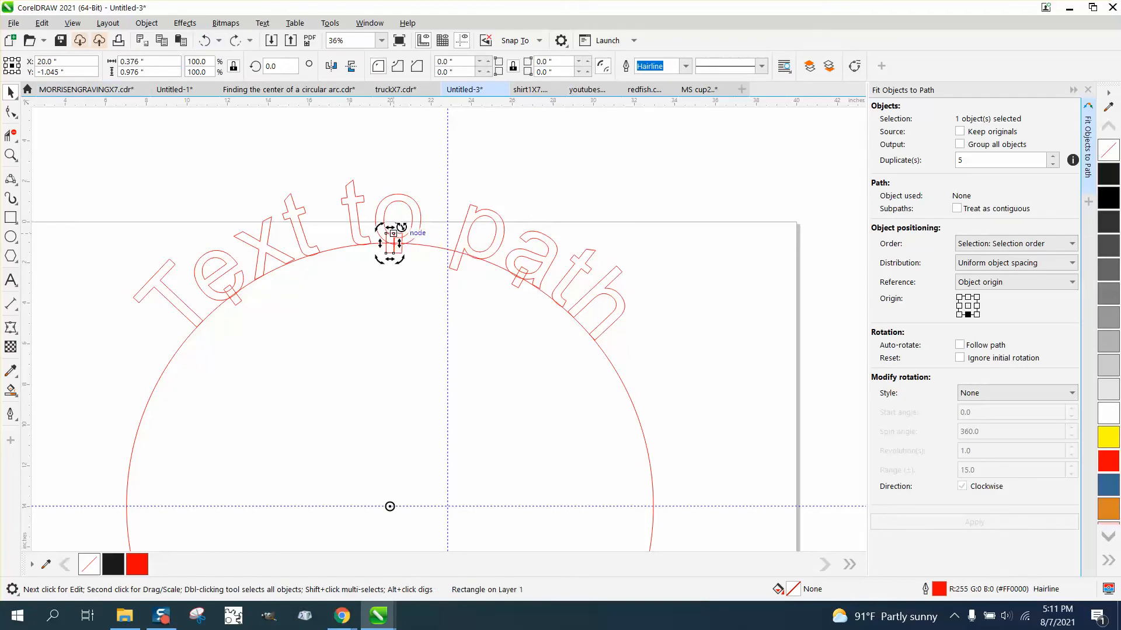
{"action": "left_click_drag", "start_coordinate": [401, 227], "coordinate": [485, 257]}
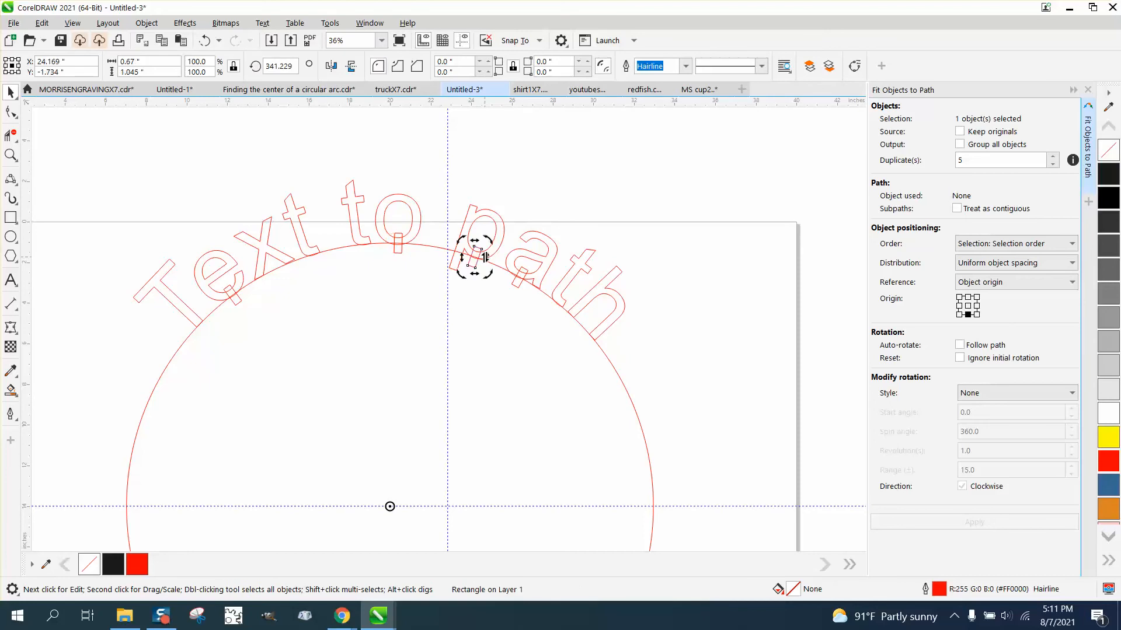
{"action": "left_click", "coordinate": [561, 194]}
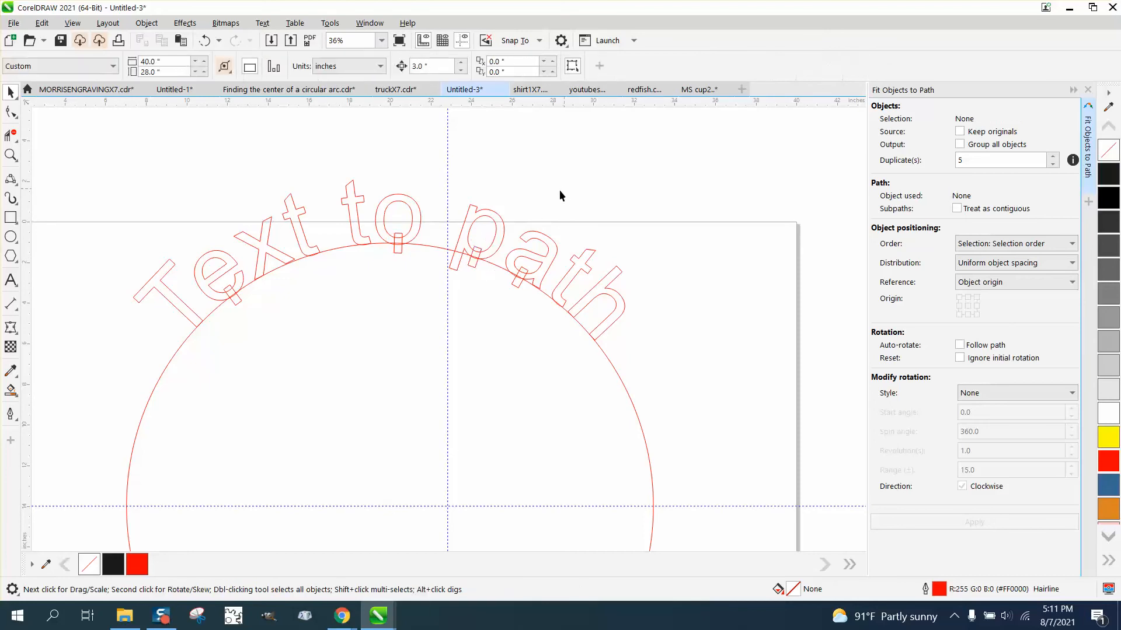
Delete the large circle, try welding the curved text with the four small rectangles, and undo the weld
{"action": "left_click", "coordinate": [600, 347]}
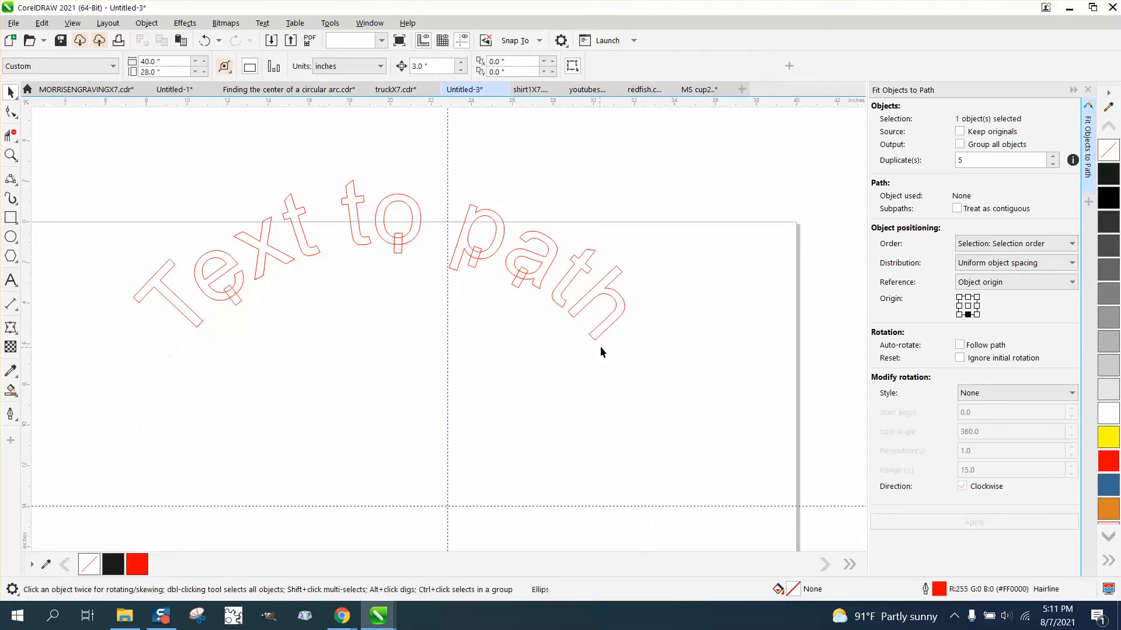
{"action": "key", "text": "Delete"}
{"action": "key", "text": "ctrl+a"}
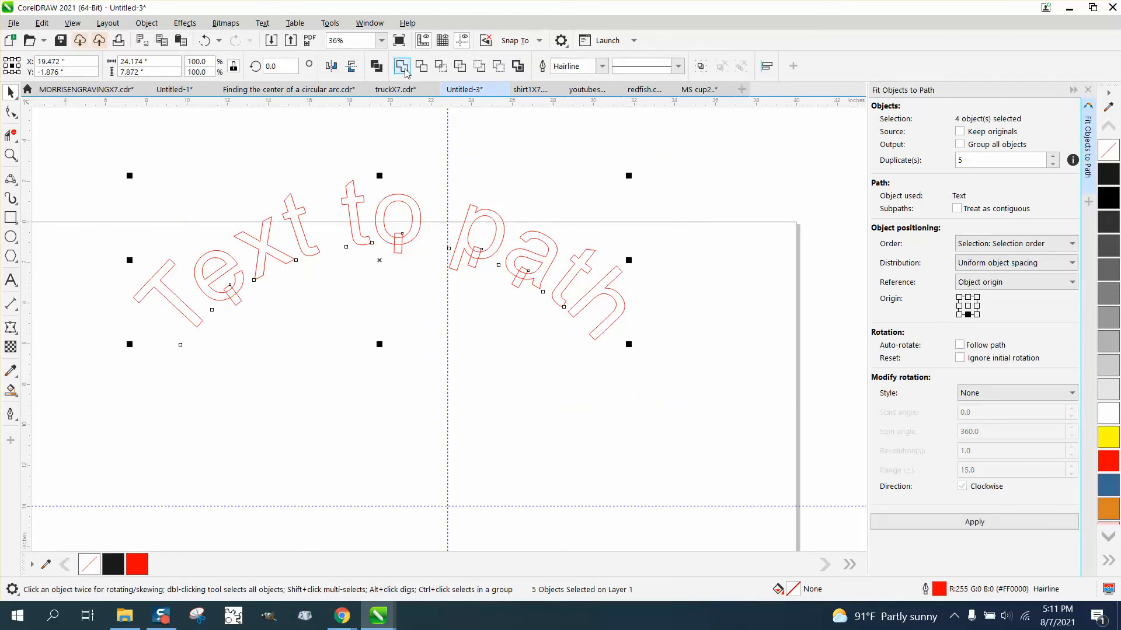
{"action": "left_click", "coordinate": [402, 66]}
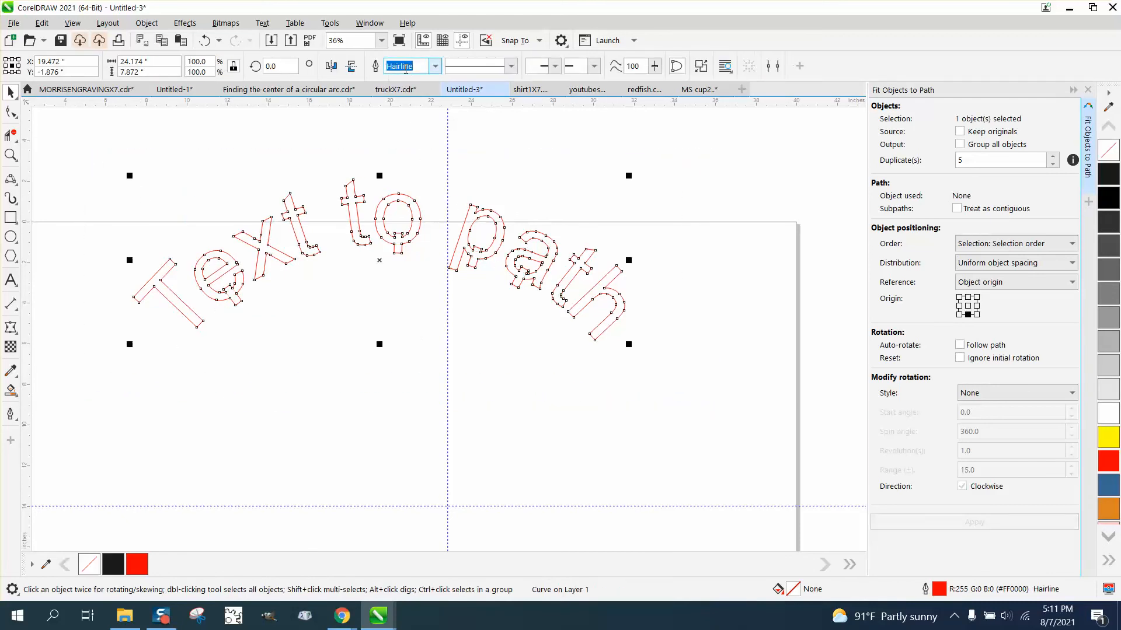
{"action": "left_click", "coordinate": [205, 41]}
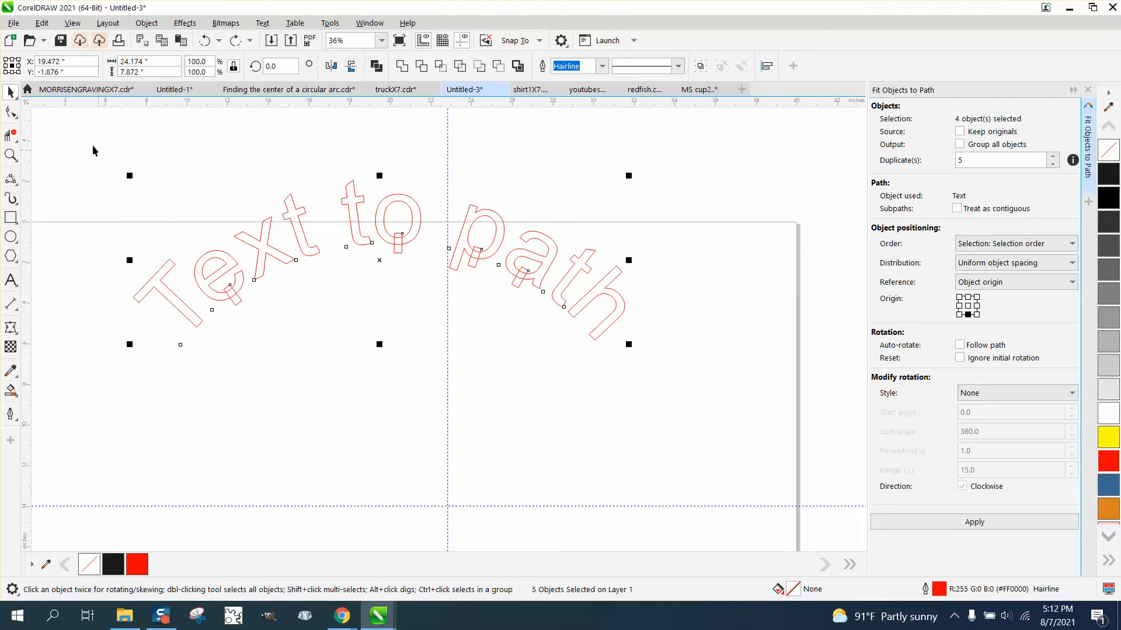
Try cutting the rectangles out of the text with Back Minus Front, and undo both the cut and the circle's deletion
{"action": "left_click", "coordinate": [498, 69]}
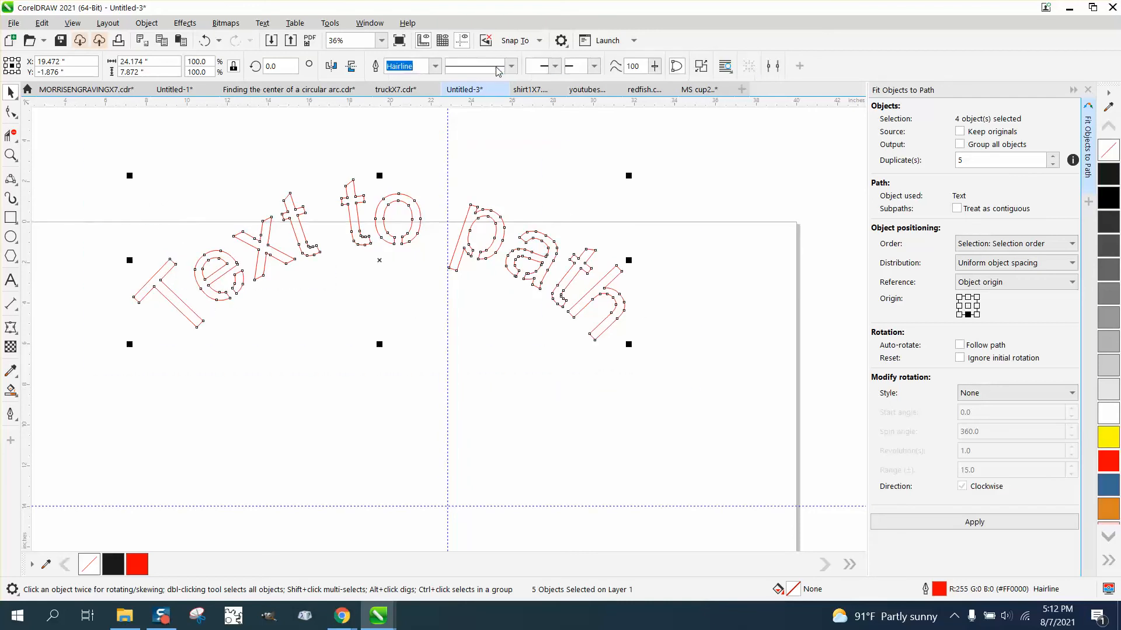
{"action": "left_click", "coordinate": [611, 182]}
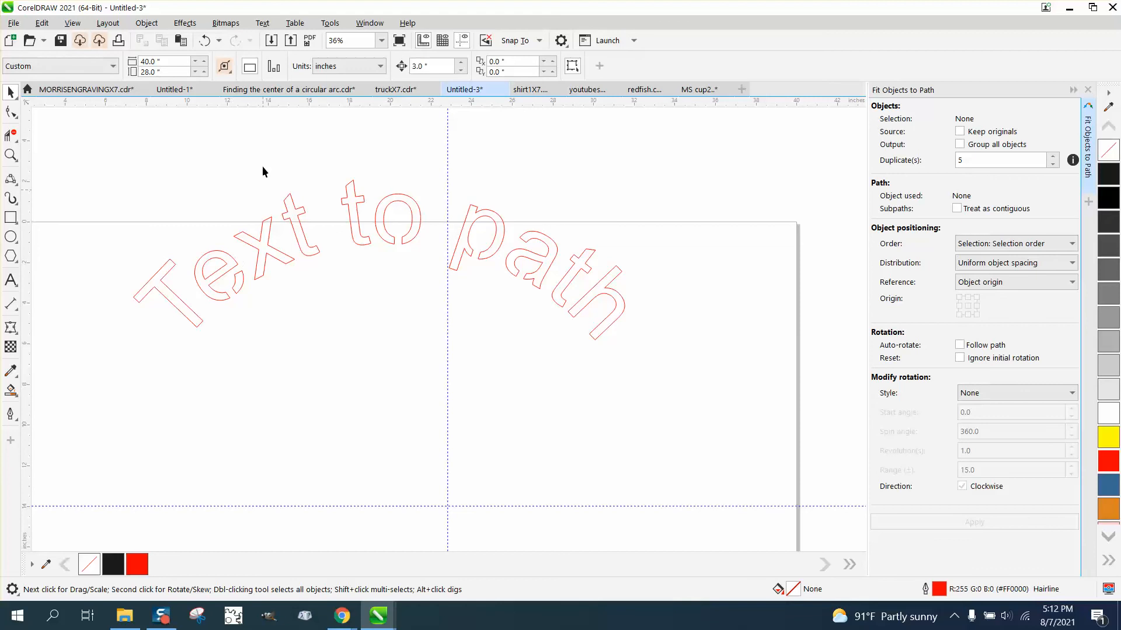
{"action": "left_click", "coordinate": [205, 41]}
{"action": "left_click", "coordinate": [205, 42]}
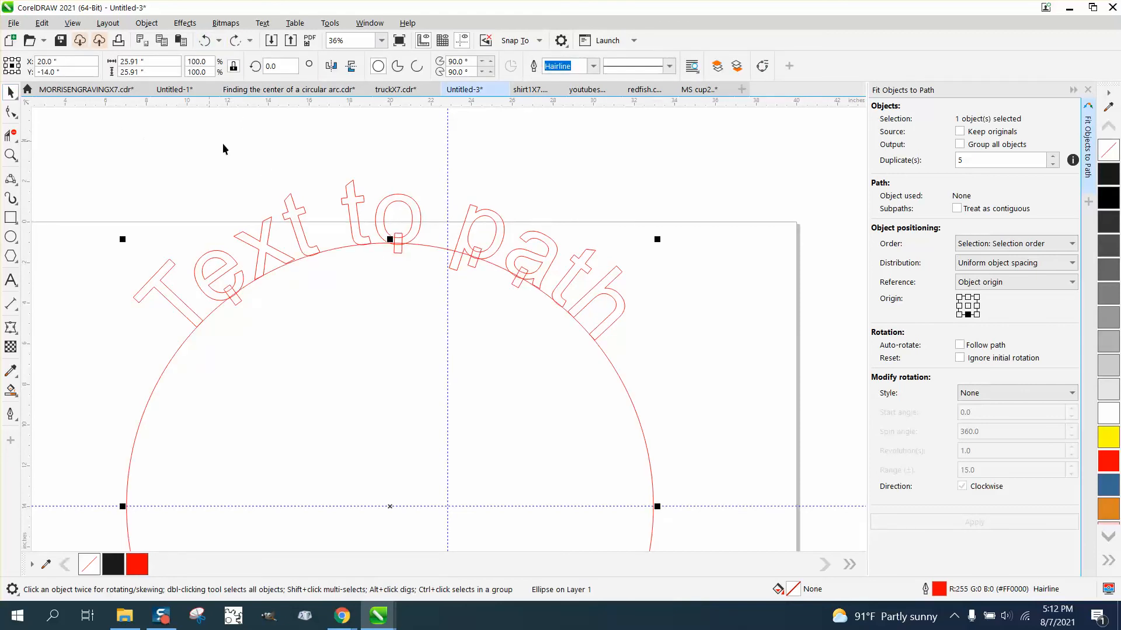
{"action": "left_click", "coordinate": [242, 147]}
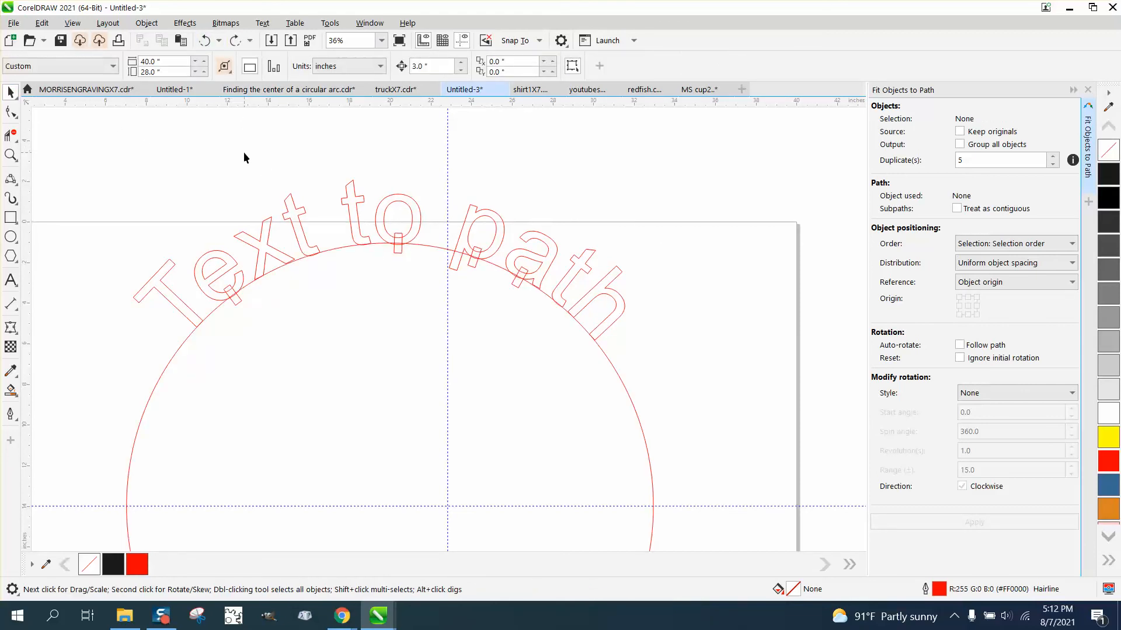
Delete the vertical guideline that crosses the large circle
{"action": "scroll", "coordinate": [243, 156], "scroll_direction": "down", "scroll_amount": 1}
{"action": "scroll", "coordinate": [244, 155], "scroll_direction": "down", "scroll_amount": 3}
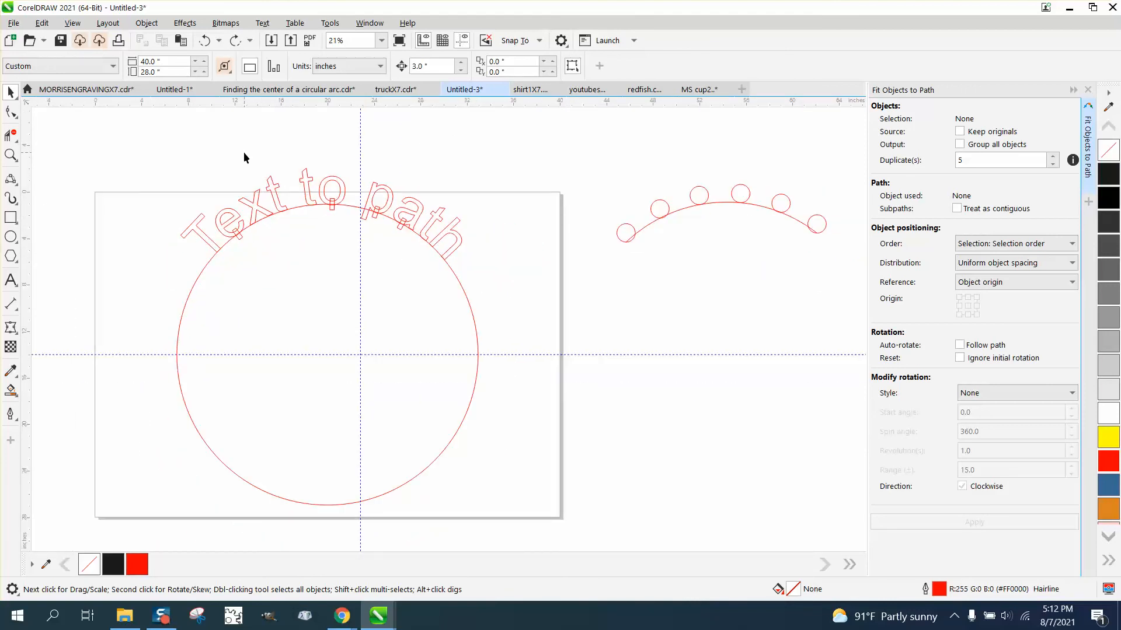
{"action": "left_click", "coordinate": [361, 302]}
{"action": "key", "text": "Delete"}
{"action": "left_click_drag", "start_coordinate": [146, 160], "coordinate": [502, 292]}
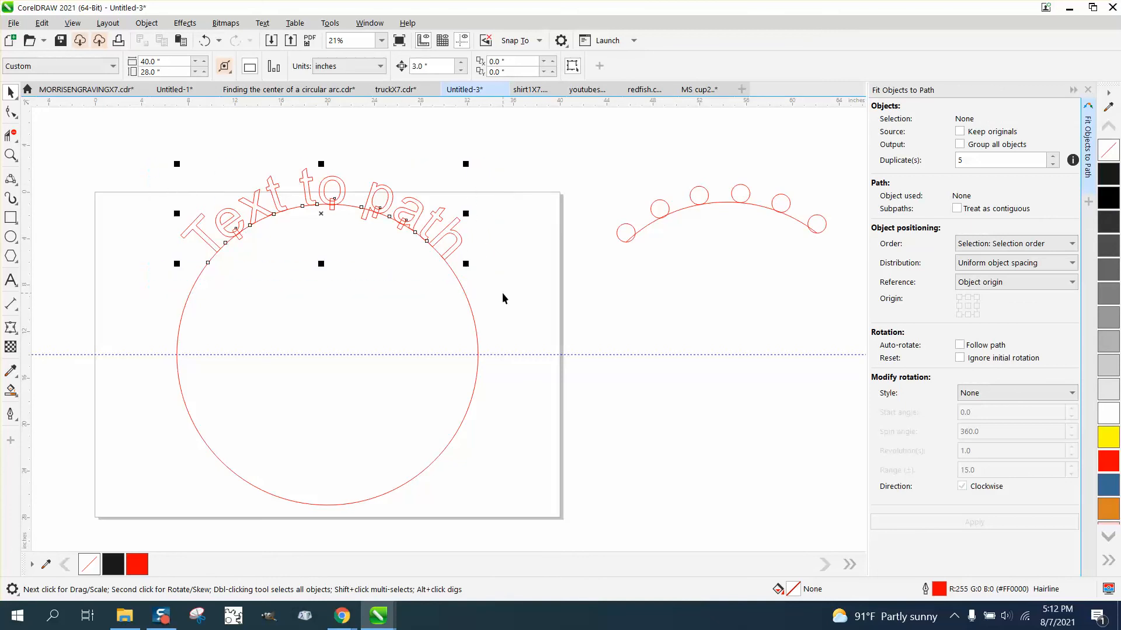
{"action": "left_click", "coordinate": [322, 211]}
{"action": "left_click_drag", "start_coordinate": [333, 315], "coordinate": [325, 348]}
Set the curved text's rotation centre at the circle's centre and rotate the text clockwise to about 322°
{"action": "left_click", "coordinate": [330, 195]}
{"action": "left_click", "coordinate": [331, 195]}
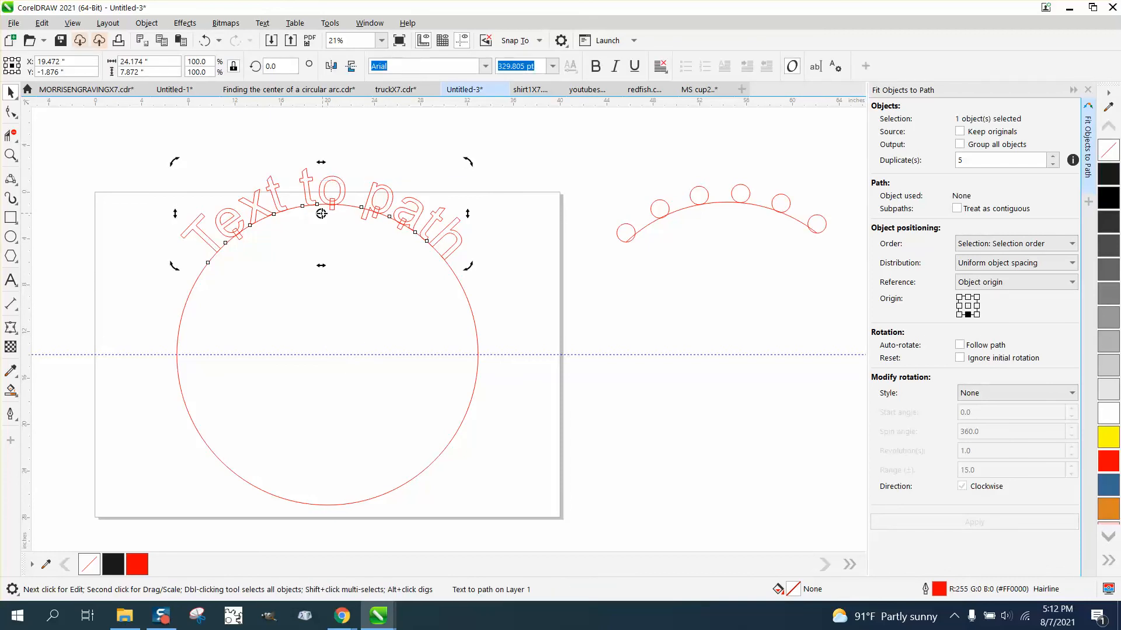
{"action": "left_click_drag", "start_coordinate": [321, 214], "coordinate": [326, 350]}
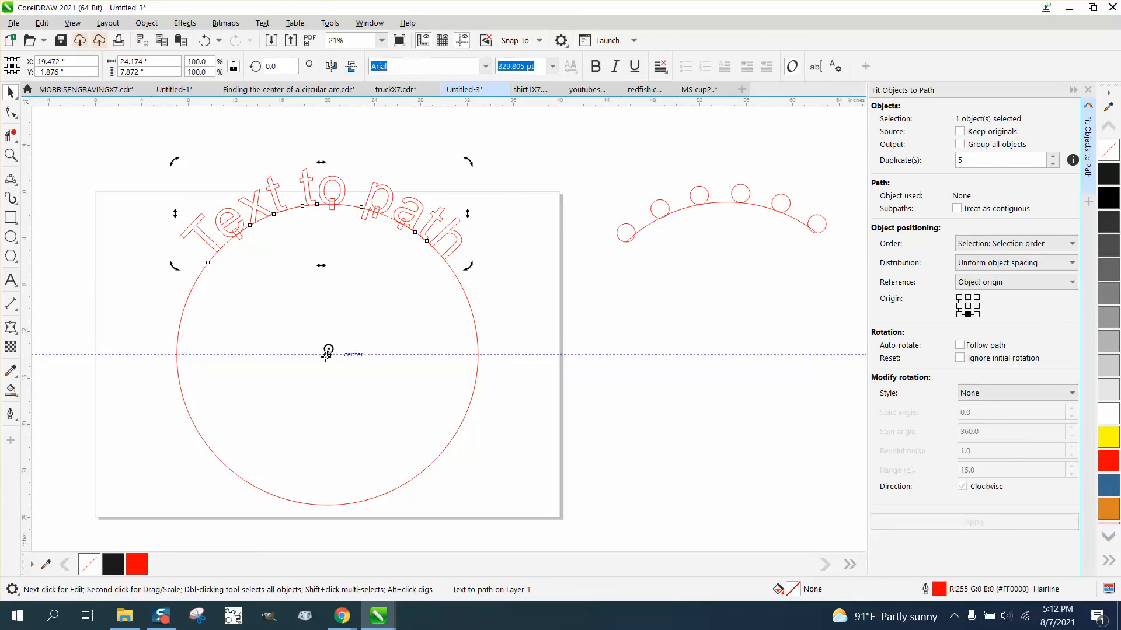
{"action": "left_click", "coordinate": [346, 180]}
{"action": "left_click", "coordinate": [340, 186]}
{"action": "left_click", "coordinate": [340, 187]}
{"action": "left_click_drag", "start_coordinate": [467, 163], "coordinate": [546, 292]}
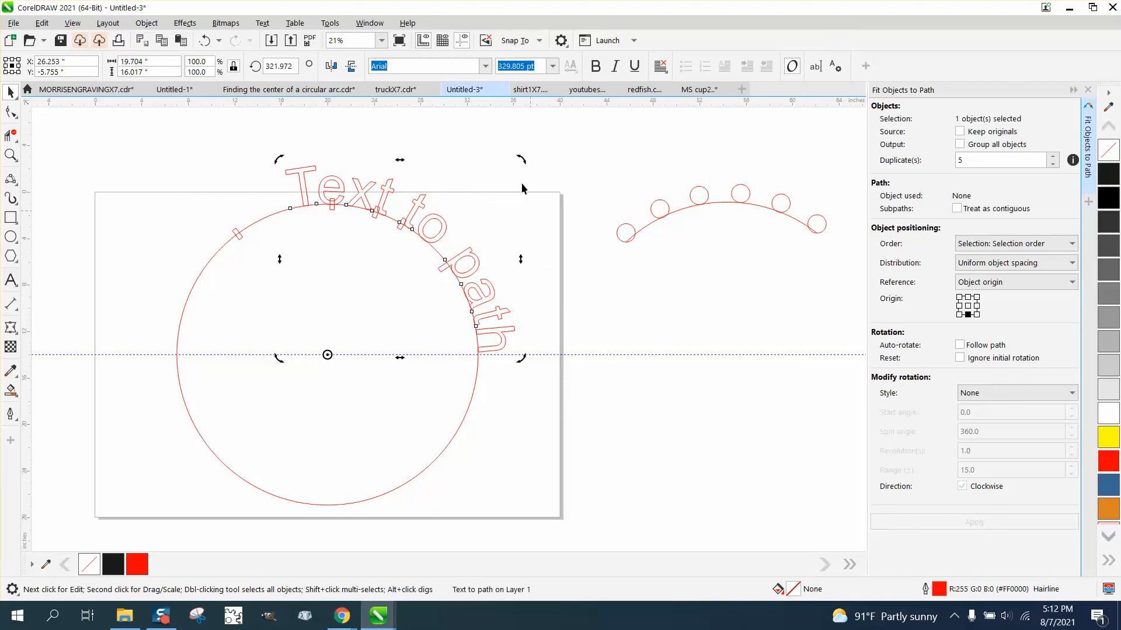
{"action": "left_click", "coordinate": [501, 148]}
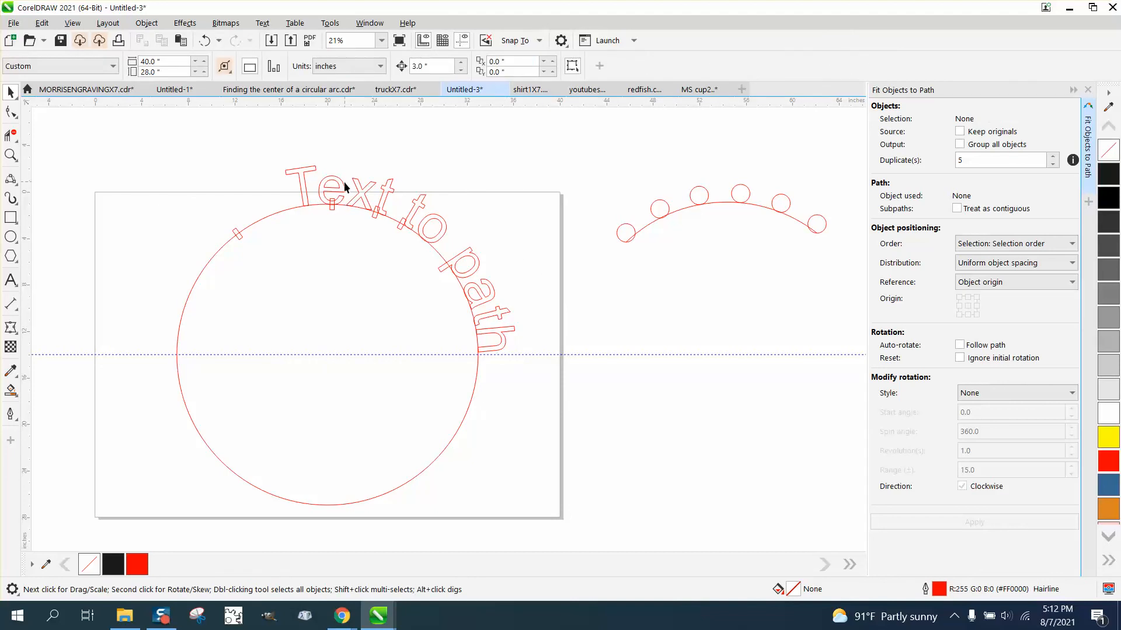
Move the small rectangle at the circle's top straight up so it crosses the middle bar of the "e"
{"action": "left_click", "coordinate": [10, 156]}
{"action": "left_click_drag", "start_coordinate": [247, 150], "coordinate": [447, 290]}
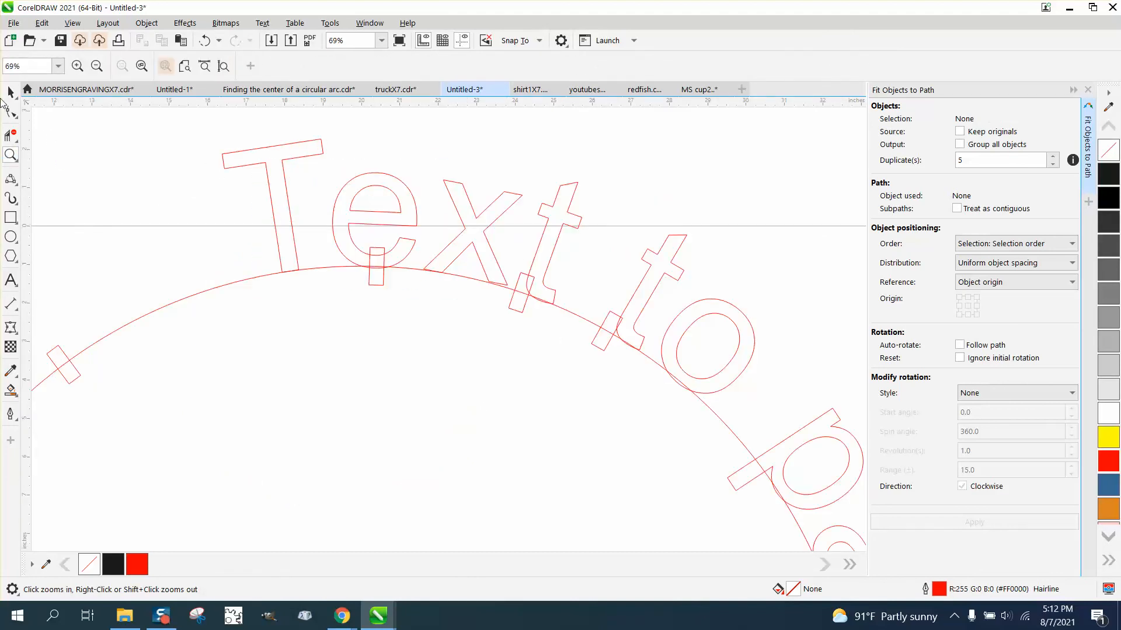
{"action": "left_click", "coordinate": [10, 92]}
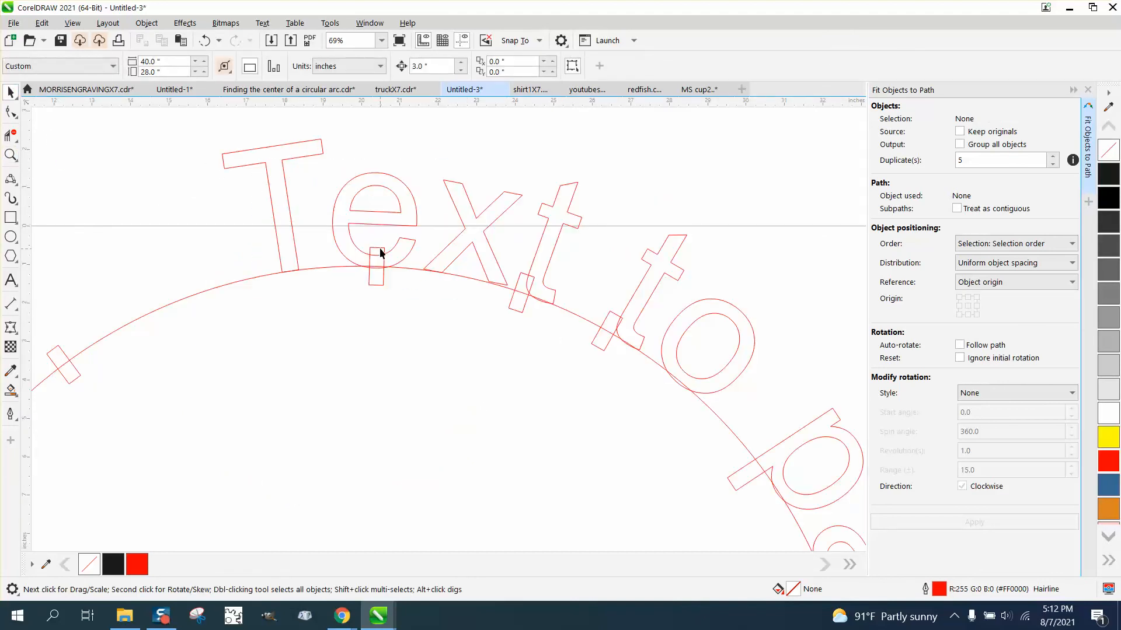
{"action": "left_click", "coordinate": [380, 252]}
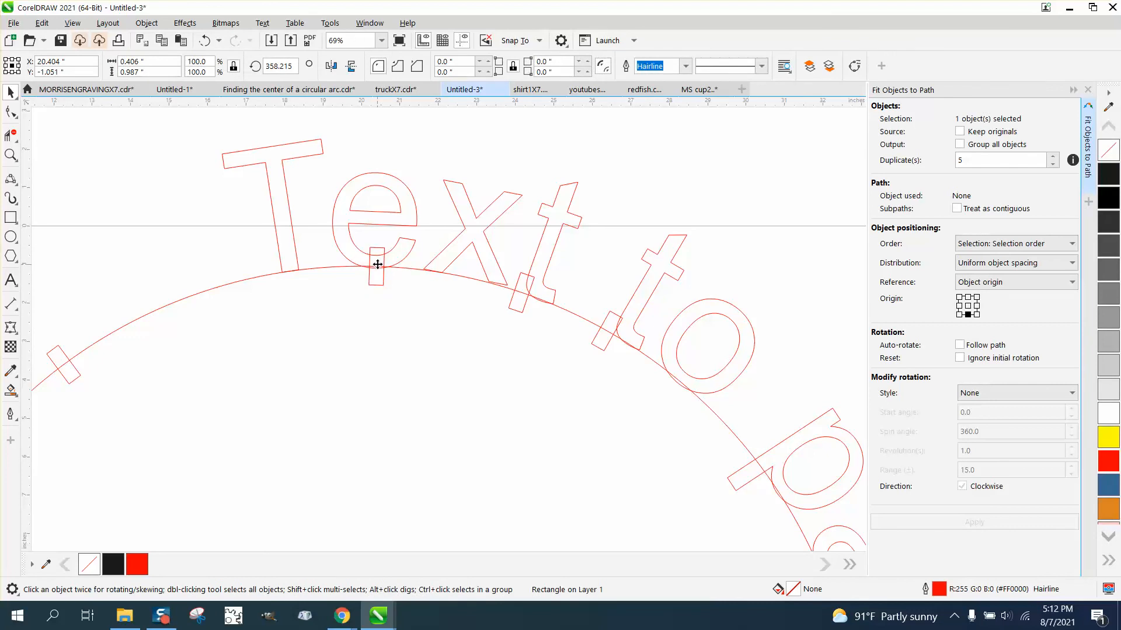
{"action": "left_click_drag", "start_coordinate": [378, 265], "coordinate": [377, 221]}
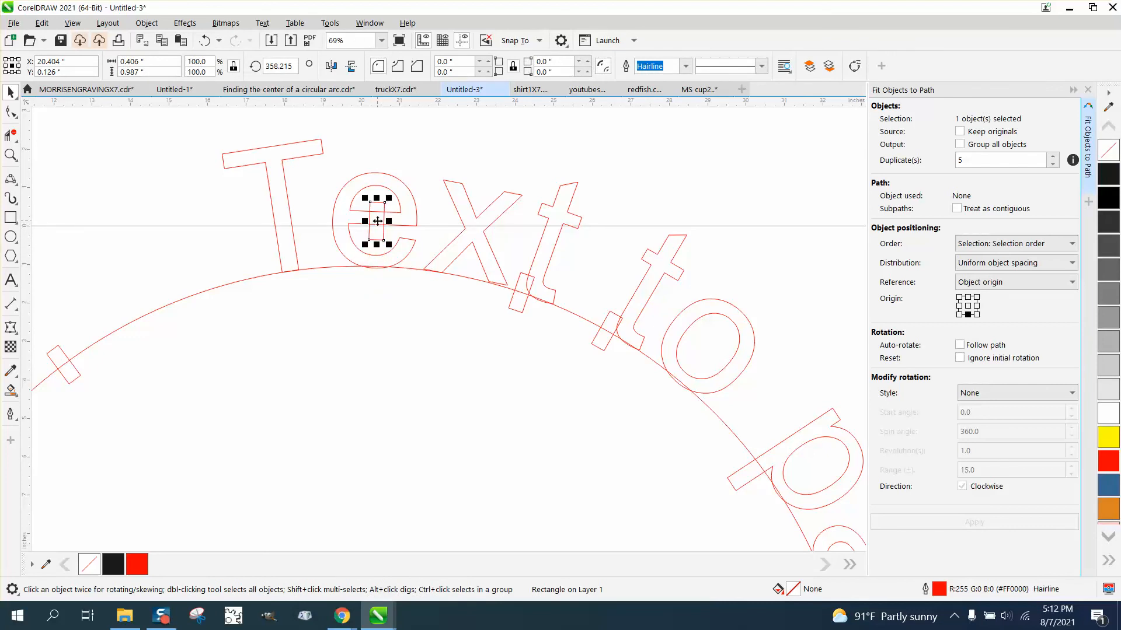
Rotate the two rectangles near the last "t" of "Text" and the "t" of "to" about the circle's centre onto the "o" and "p"
{"action": "left_click", "coordinate": [524, 305]}
{"action": "scroll", "coordinate": [521, 298], "scroll_direction": "down", "scroll_amount": 2}
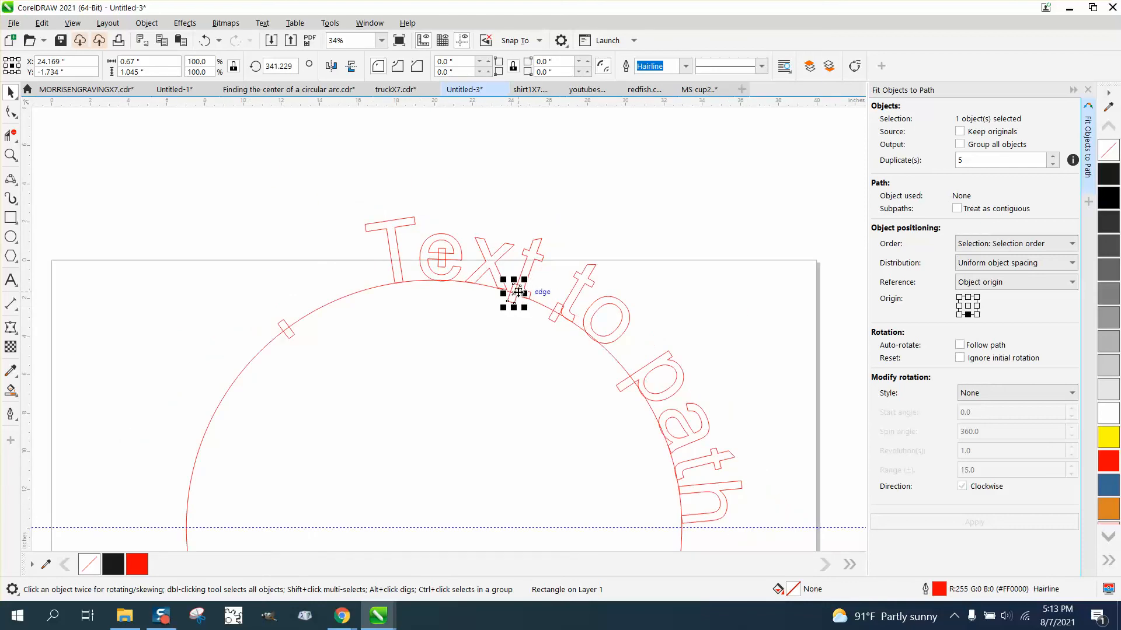
{"action": "left_click", "coordinate": [518, 292]}
{"action": "left_click_drag", "start_coordinate": [527, 276], "coordinate": [604, 333]}
{"action": "left_click", "coordinate": [559, 315]}
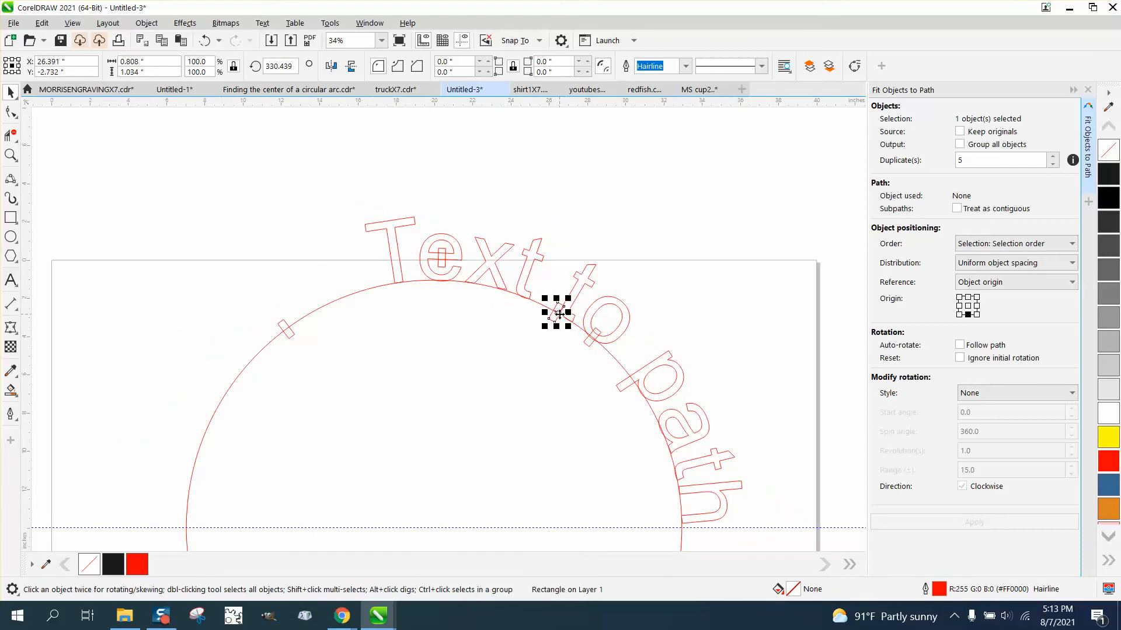
{"action": "left_click", "coordinate": [559, 315]}
{"action": "left_click_drag", "start_coordinate": [570, 297], "coordinate": [647, 388]}
Rotate the remaining rectangle on the circle about its centre to about 292.5°, onto the "a" of "path", and delete the large circle
{"action": "left_click", "coordinate": [288, 332]}
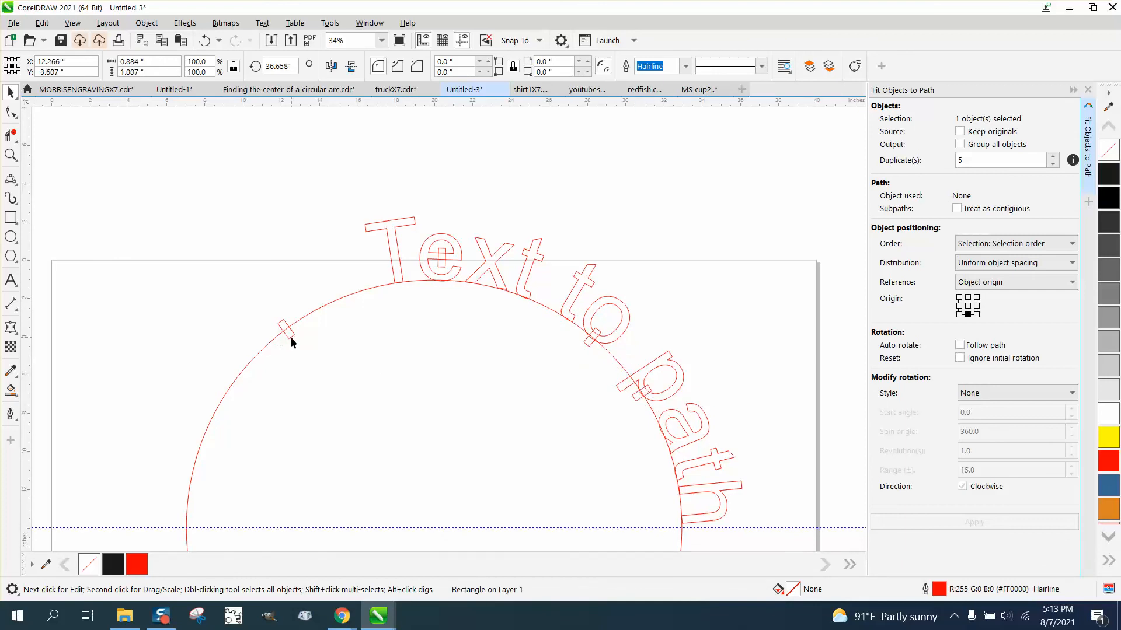
{"action": "left_click", "coordinate": [288, 332]}
{"action": "left_click_drag", "start_coordinate": [300, 314], "coordinate": [600, 473]}
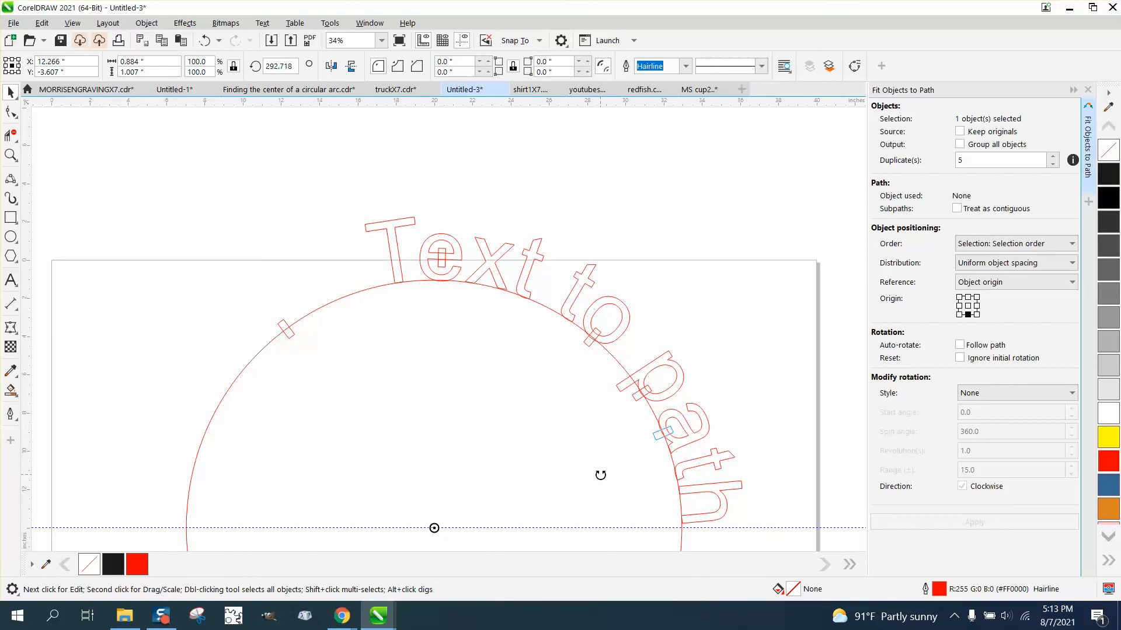
{"action": "left_click", "coordinate": [326, 303]}
{"action": "key", "text": "Delete"}
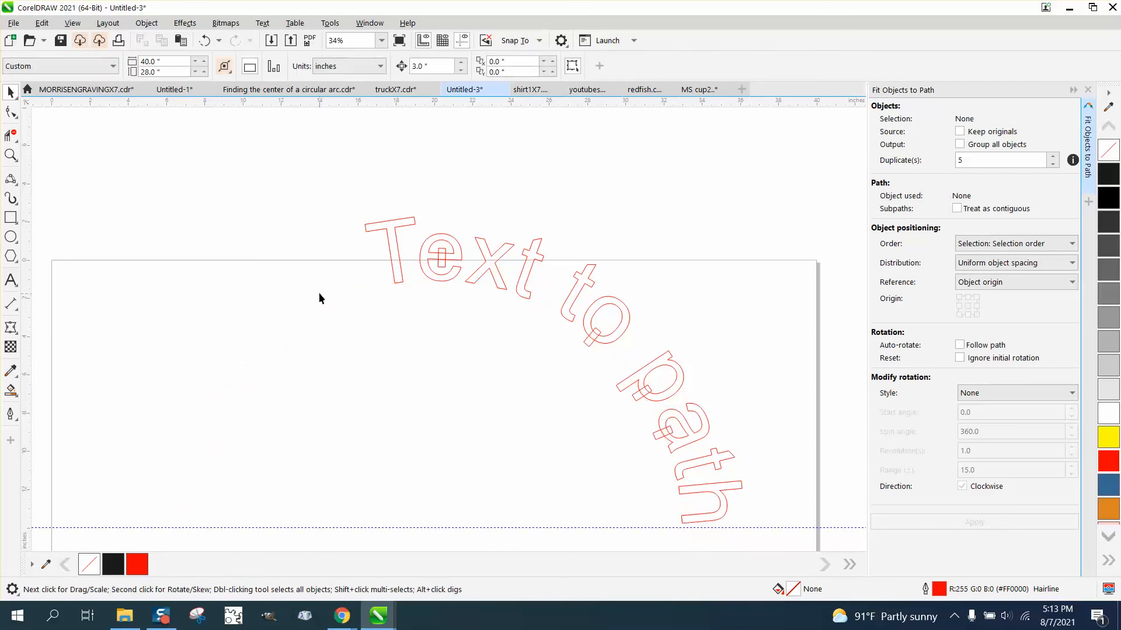
Undo the deletion of the large circle
{"action": "scroll", "coordinate": [316, 291], "scroll_direction": "down", "scroll_amount": 1}
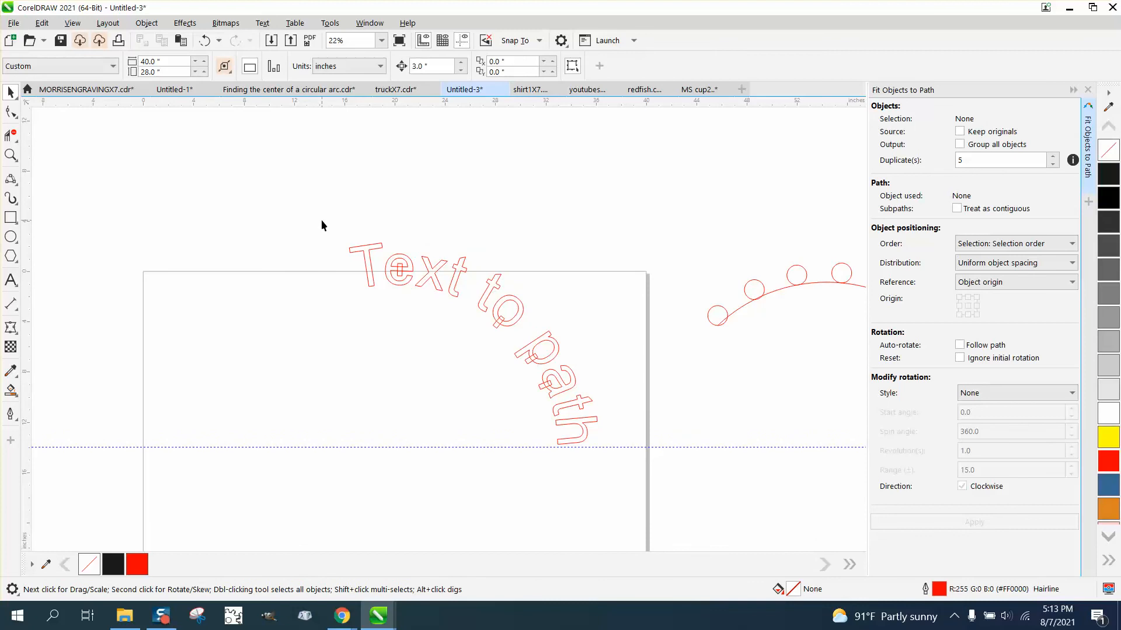
{"action": "left_click", "coordinate": [204, 40]}
{"action": "scroll", "coordinate": [277, 186], "scroll_direction": "down", "scroll_amount": 1}
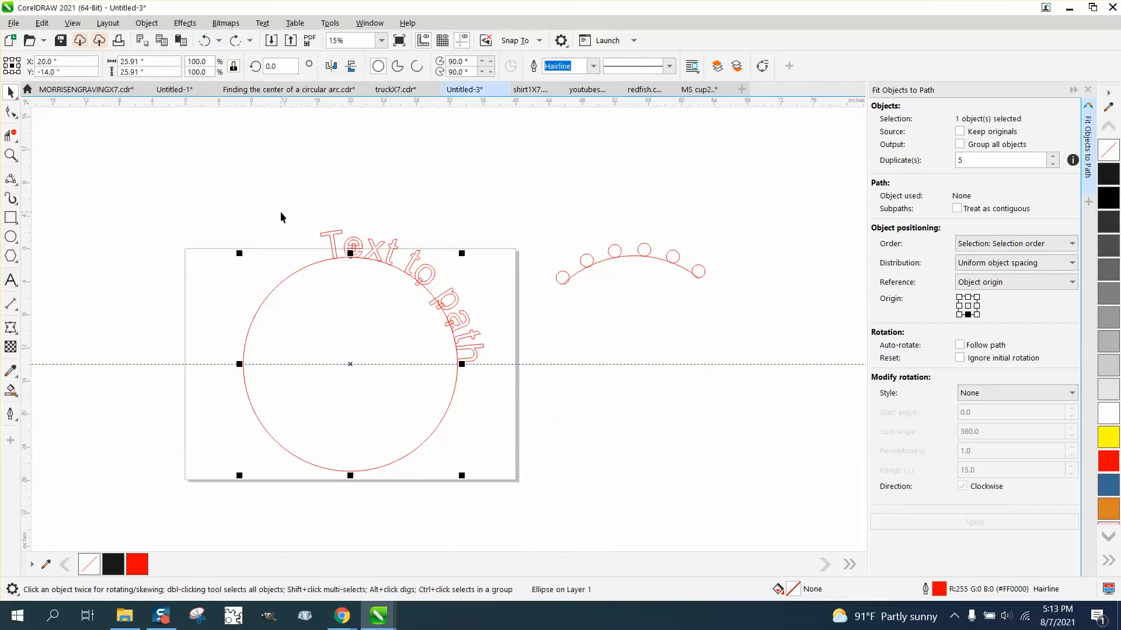
Select the curved text with its four small rectangles and cut the rectangles out of the letters using Back Minus Front
{"action": "left_click_drag", "start_coordinate": [183, 205], "coordinate": [525, 493]}
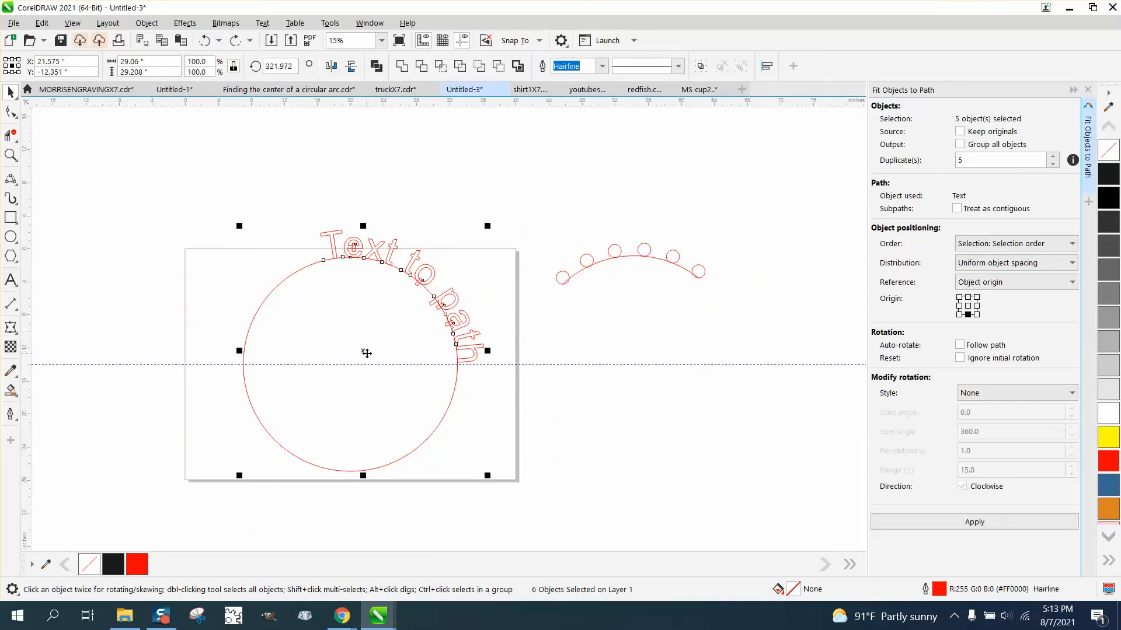
{"action": "left_click", "coordinate": [490, 273]}
{"action": "left_click", "coordinate": [434, 274]}
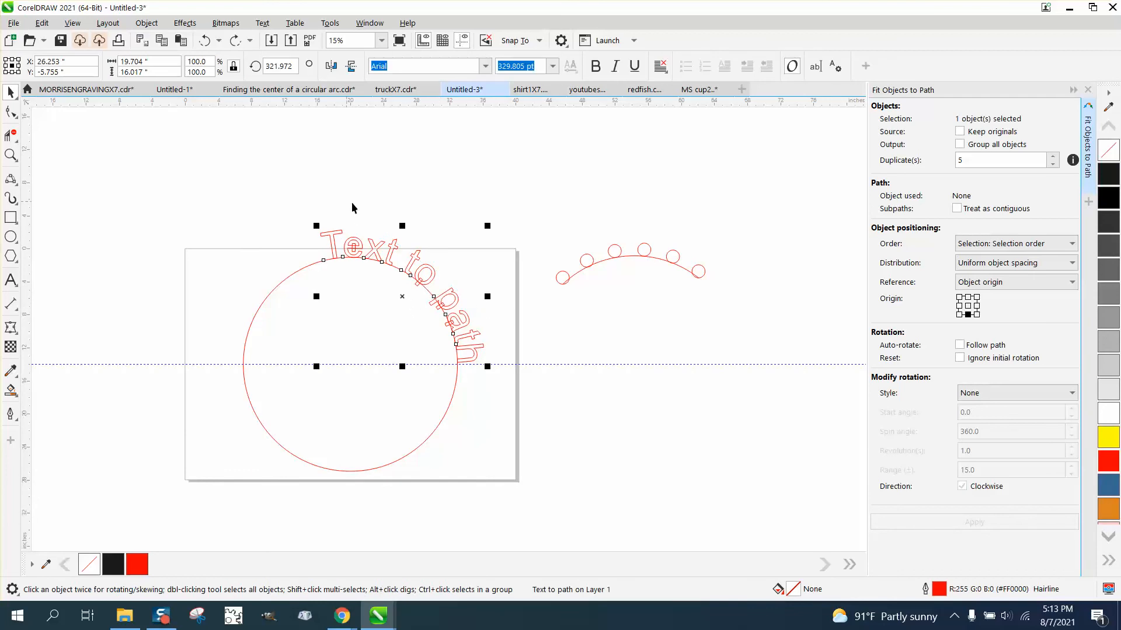
{"action": "left_click", "coordinate": [11, 155]}
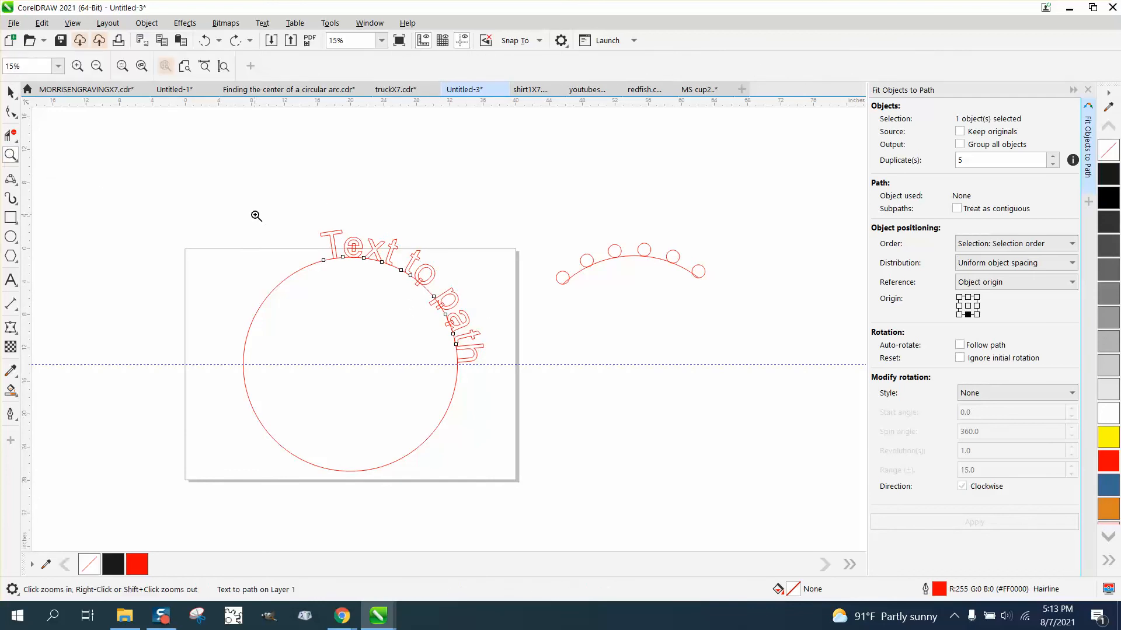
{"action": "left_click_drag", "start_coordinate": [306, 222], "coordinate": [562, 421]}
{"action": "left_click", "coordinate": [11, 92]}
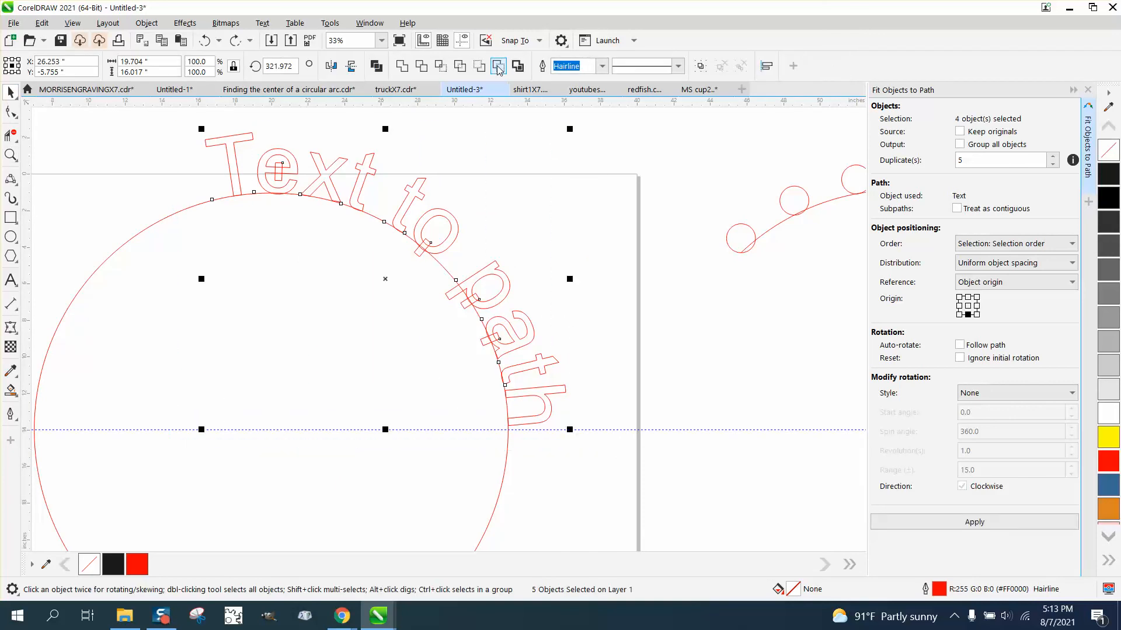
{"action": "key", "text": "ctrl+q"}
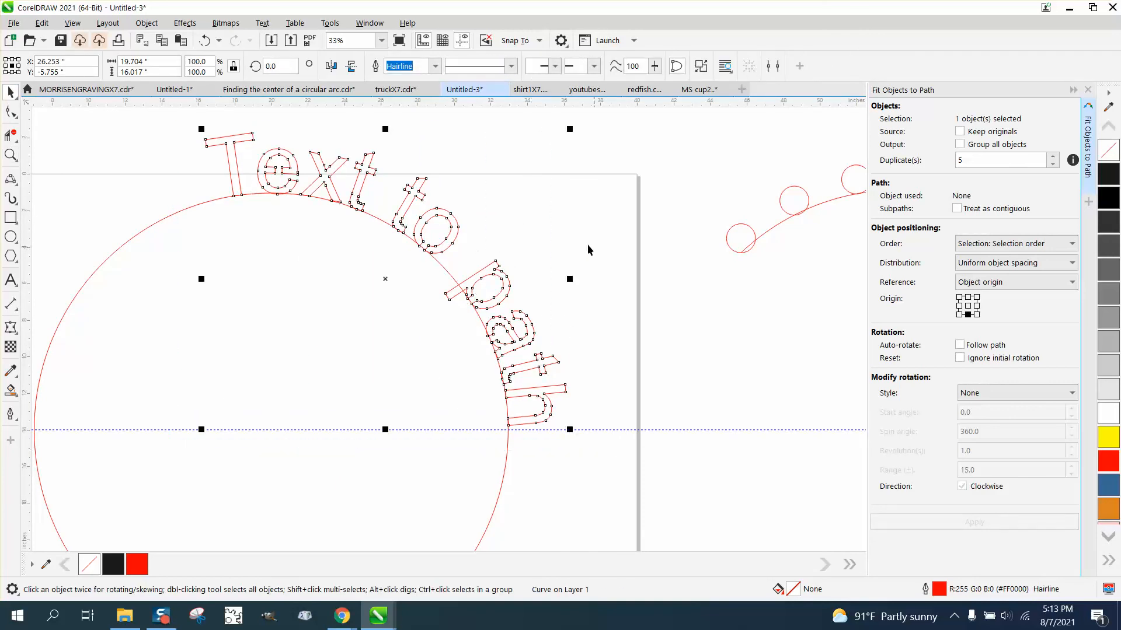
Add a vertical guideline at 20 inches and rotate the cut text counterclockwise about the circle's centre until it spans the circle's top
{"action": "left_click_drag", "start_coordinate": [107, 208], "coordinate": [106, 204]}
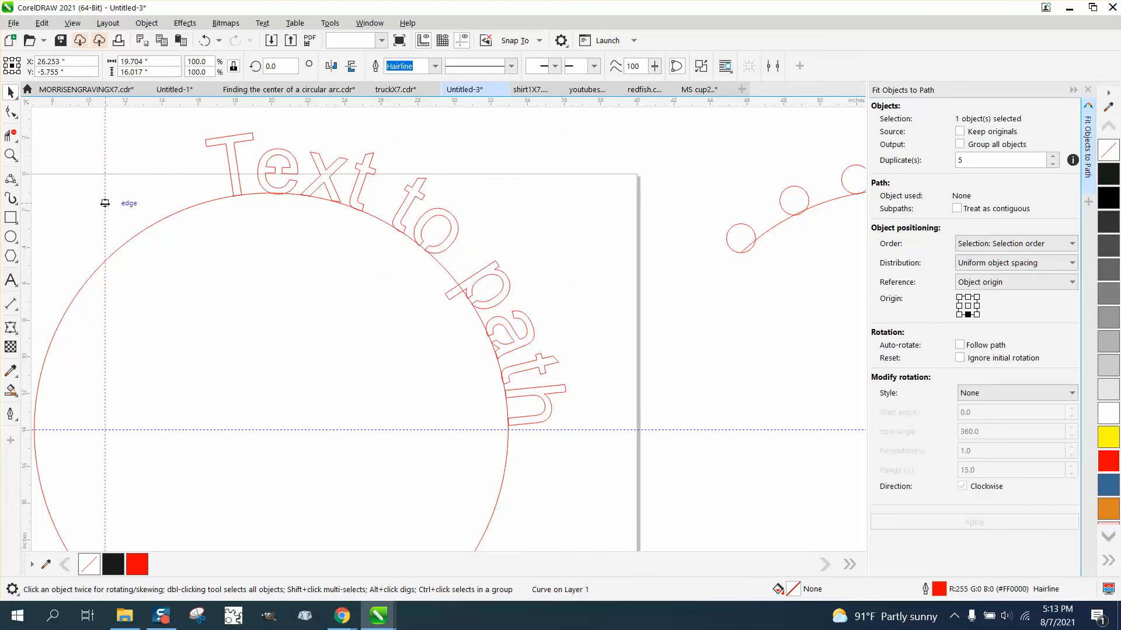
{"action": "left_click", "coordinate": [358, 201]}
{"action": "left_click", "coordinate": [383, 279]}
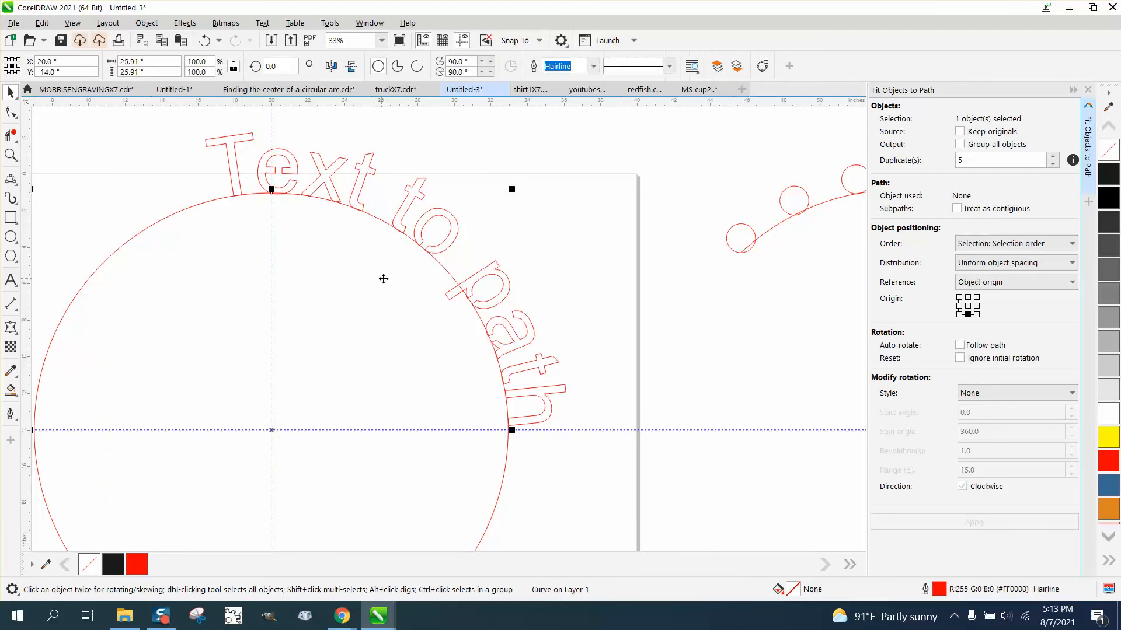
{"action": "left_click", "coordinate": [429, 232]}
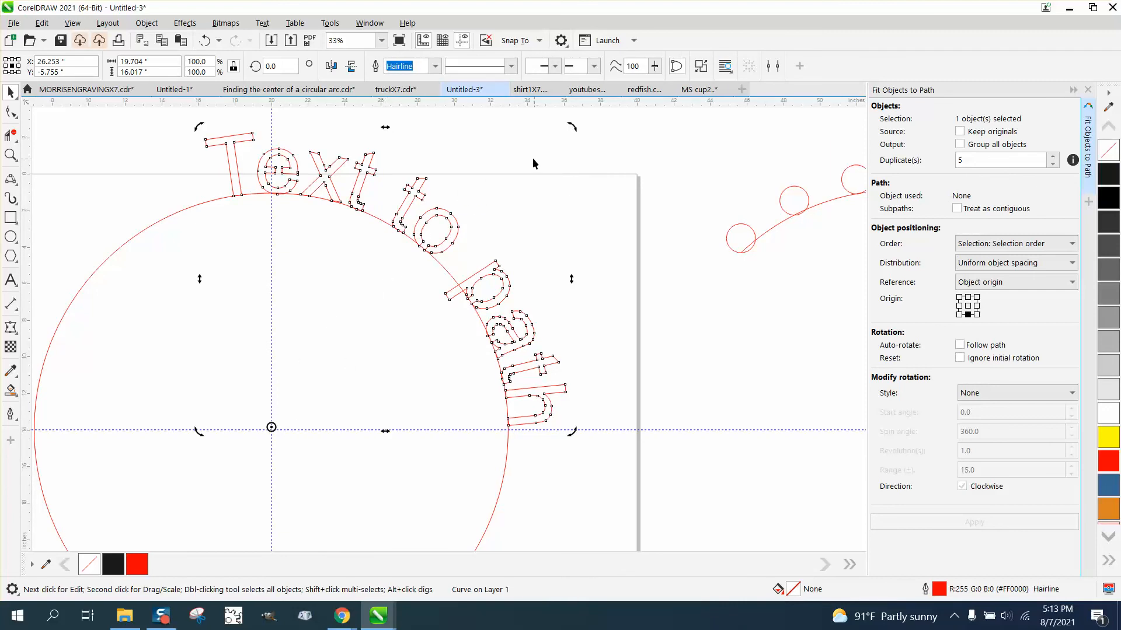
{"action": "left_click_drag", "start_coordinate": [575, 130], "coordinate": [306, 100]}
{"action": "left_click", "coordinate": [578, 257]}
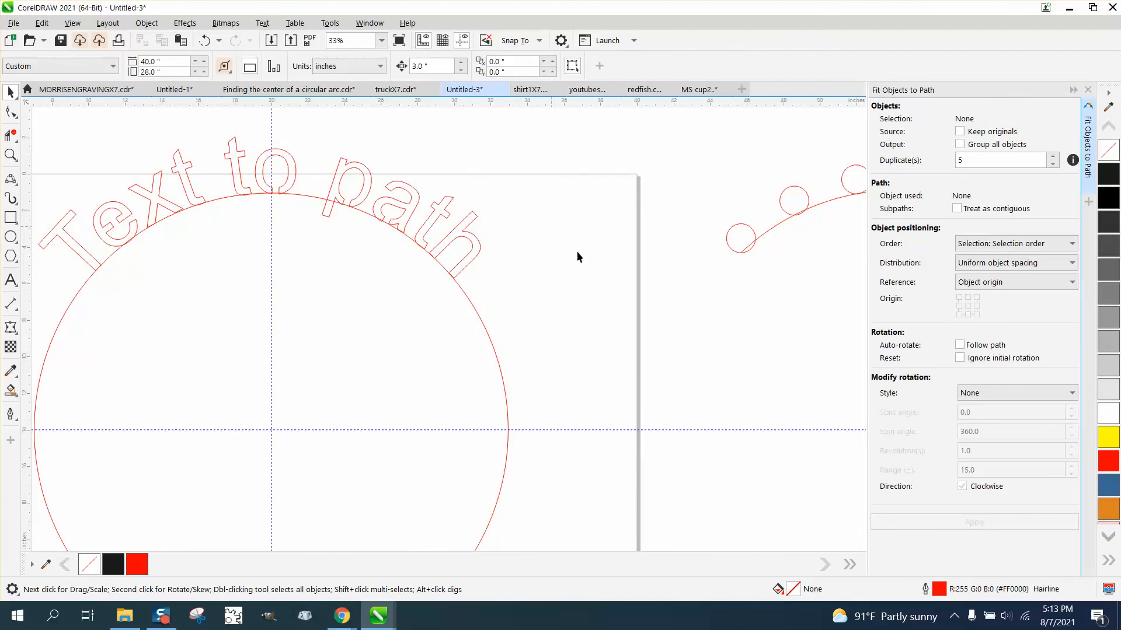
Delete the large circle beneath the curved text
{"action": "left_click", "coordinate": [499, 364]}
{"action": "key", "text": "Delete"}
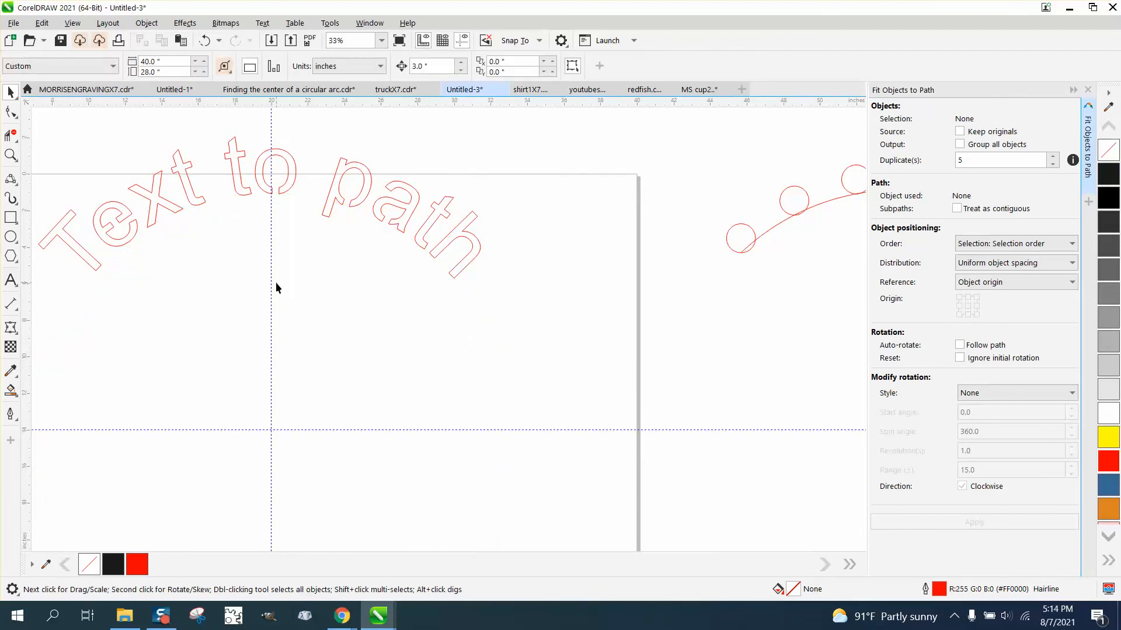
{"action": "scroll", "coordinate": [381, 288], "scroll_direction": "down", "scroll_amount": 1}
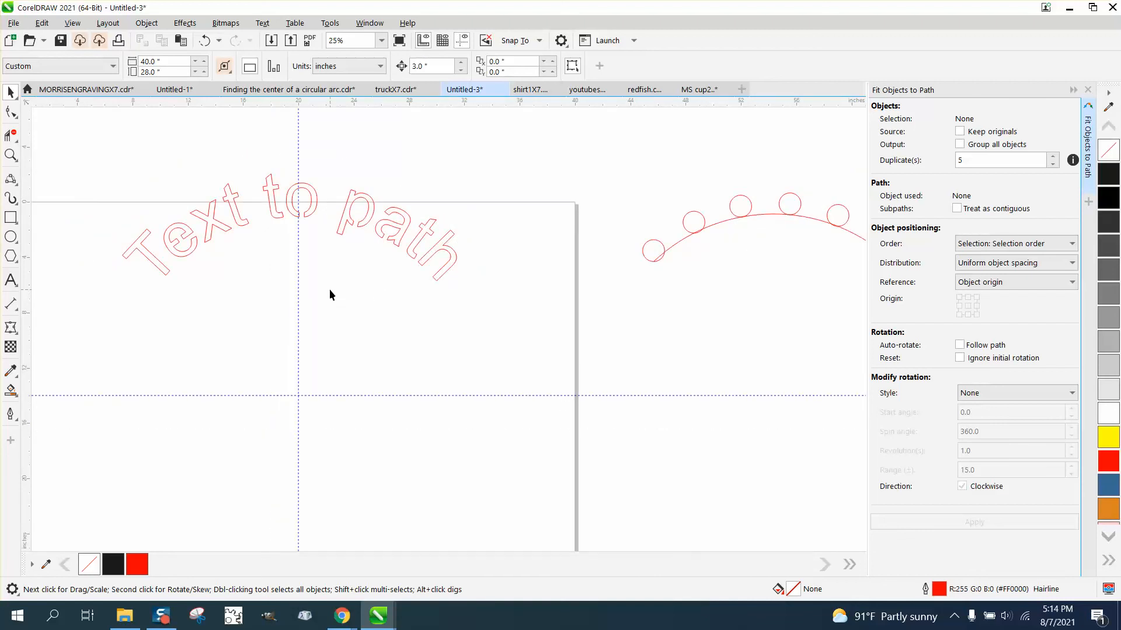